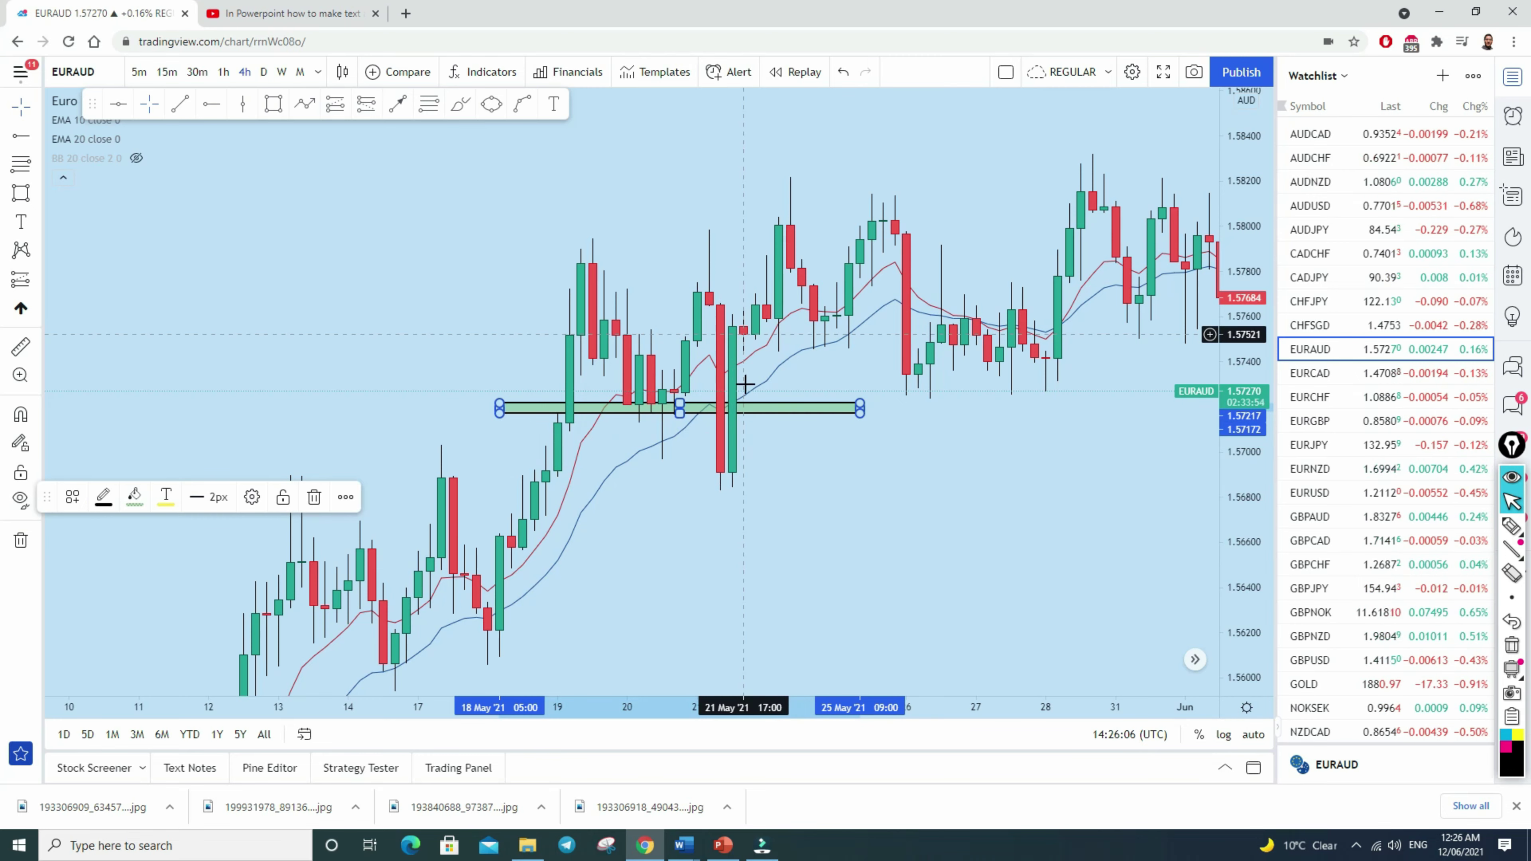
Sketch two freehand brush strokes over the 21 May EURAUD candles, undoing each one
left_click(458, 110)
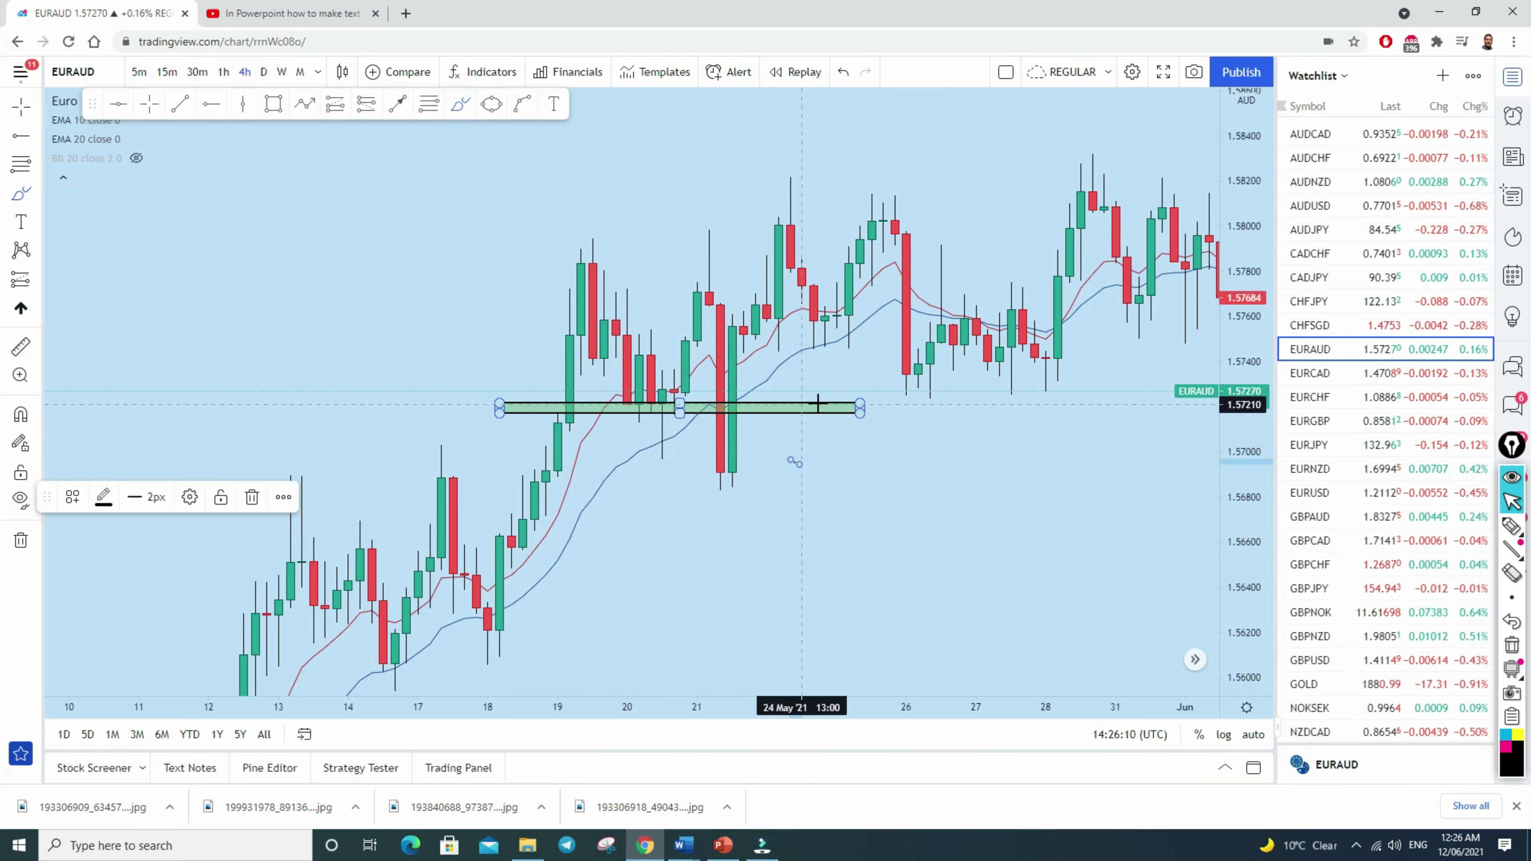
mouse_move(773, 465)
left_mouse_down()
mouse_move(708, 499)
mouse_move(753, 492)
mouse_move(735, 509)
mouse_move(731, 336)
left_mouse_up()
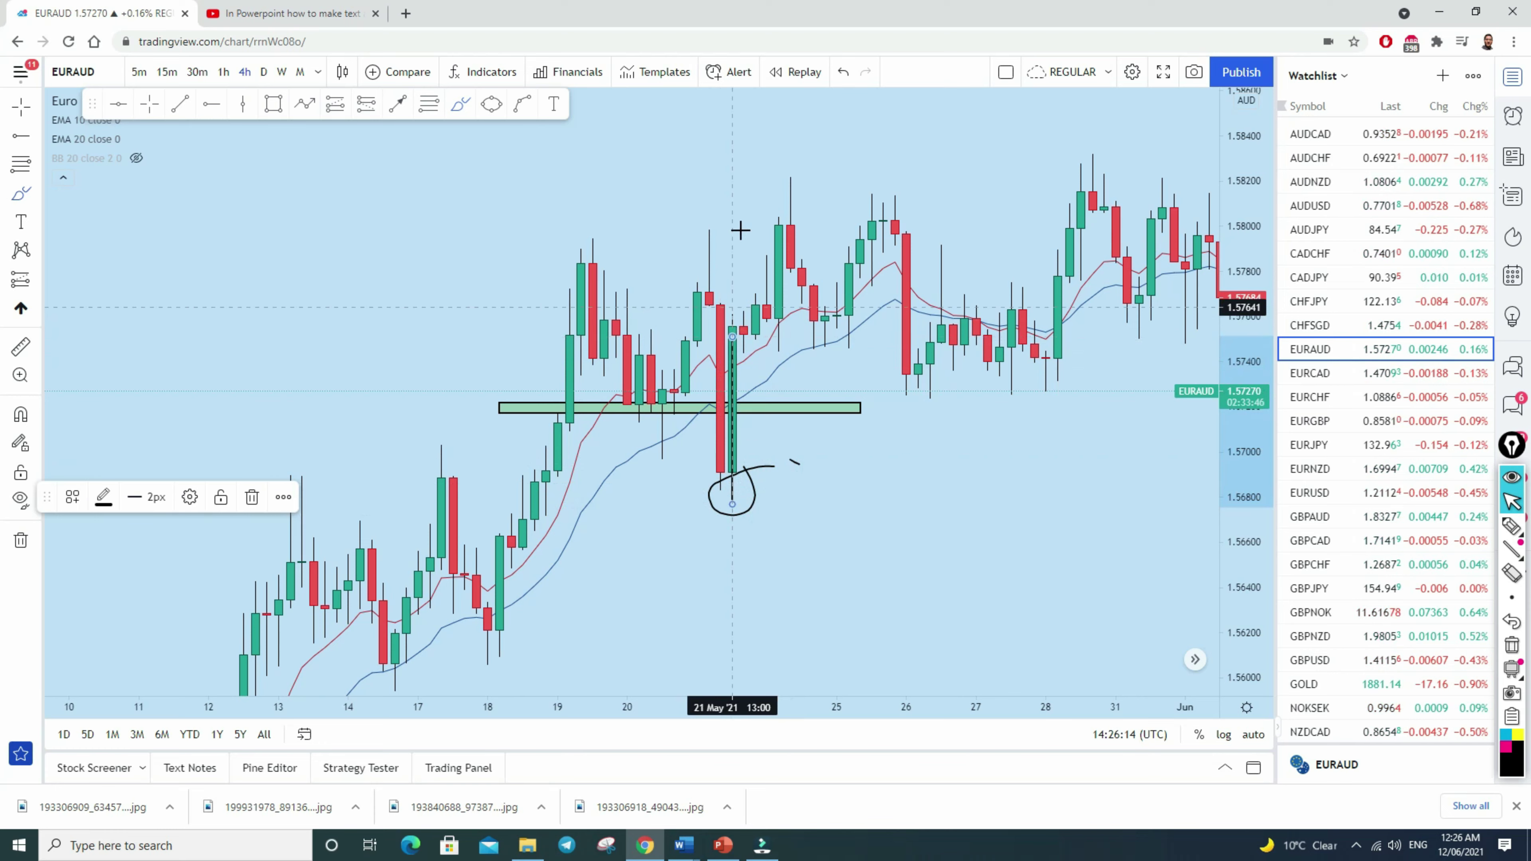
left_click(843, 73)
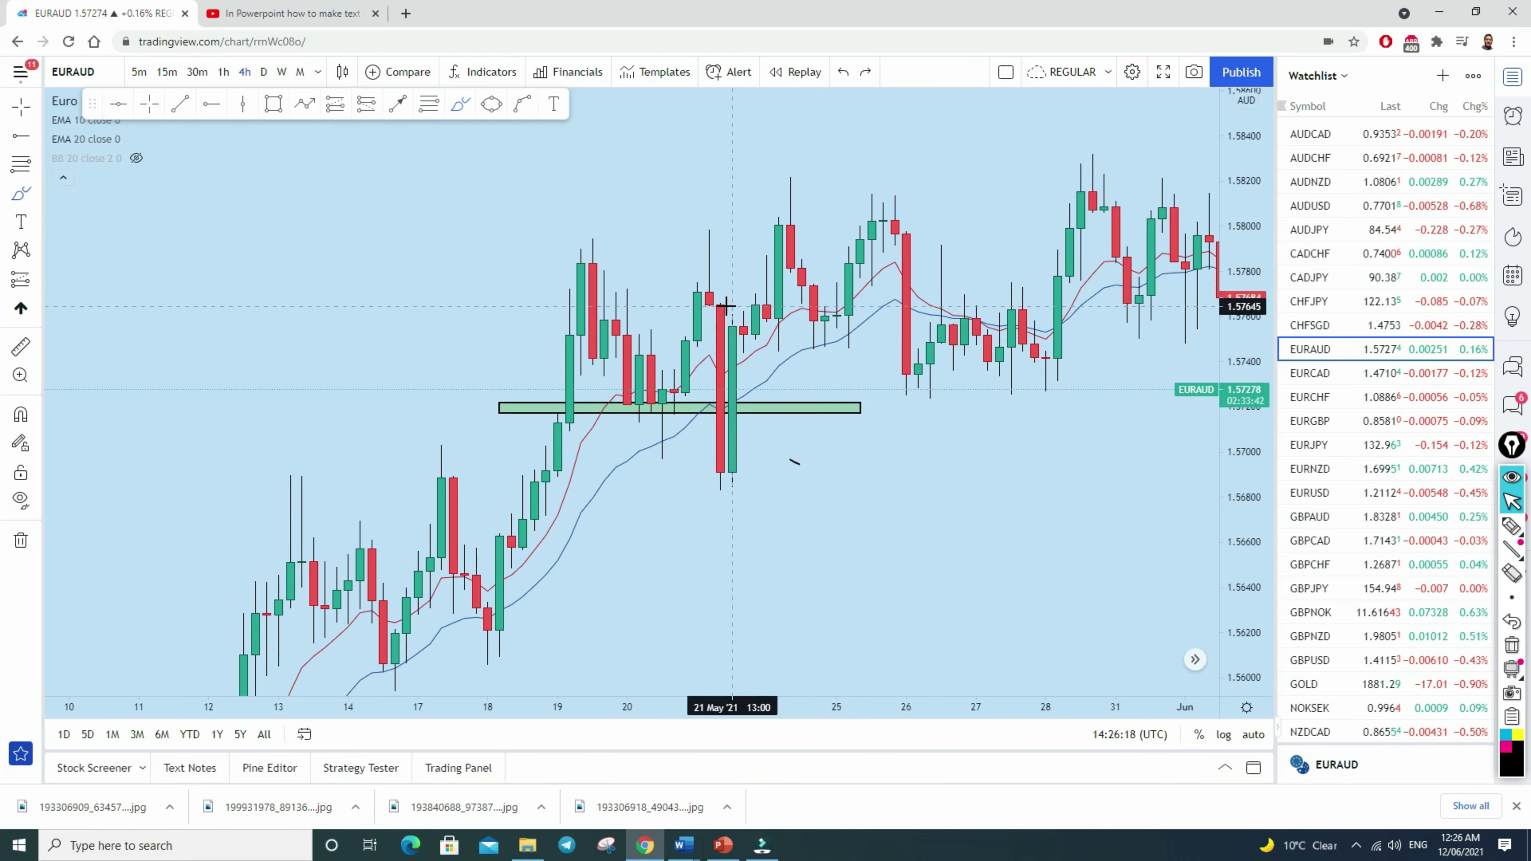
left_click_drag(719, 308, 720, 479)
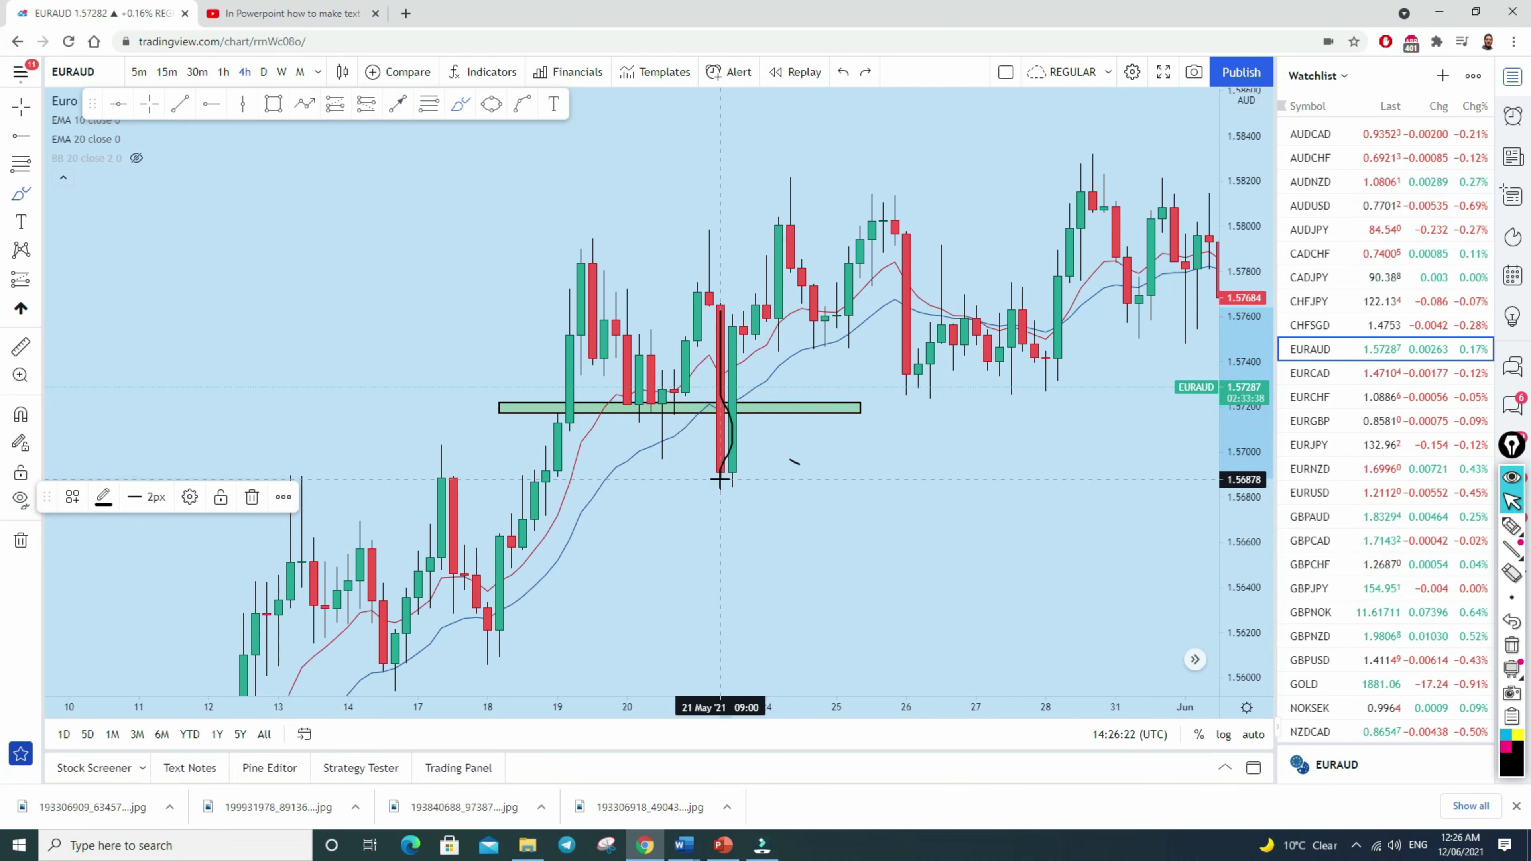
left_click(842, 72)
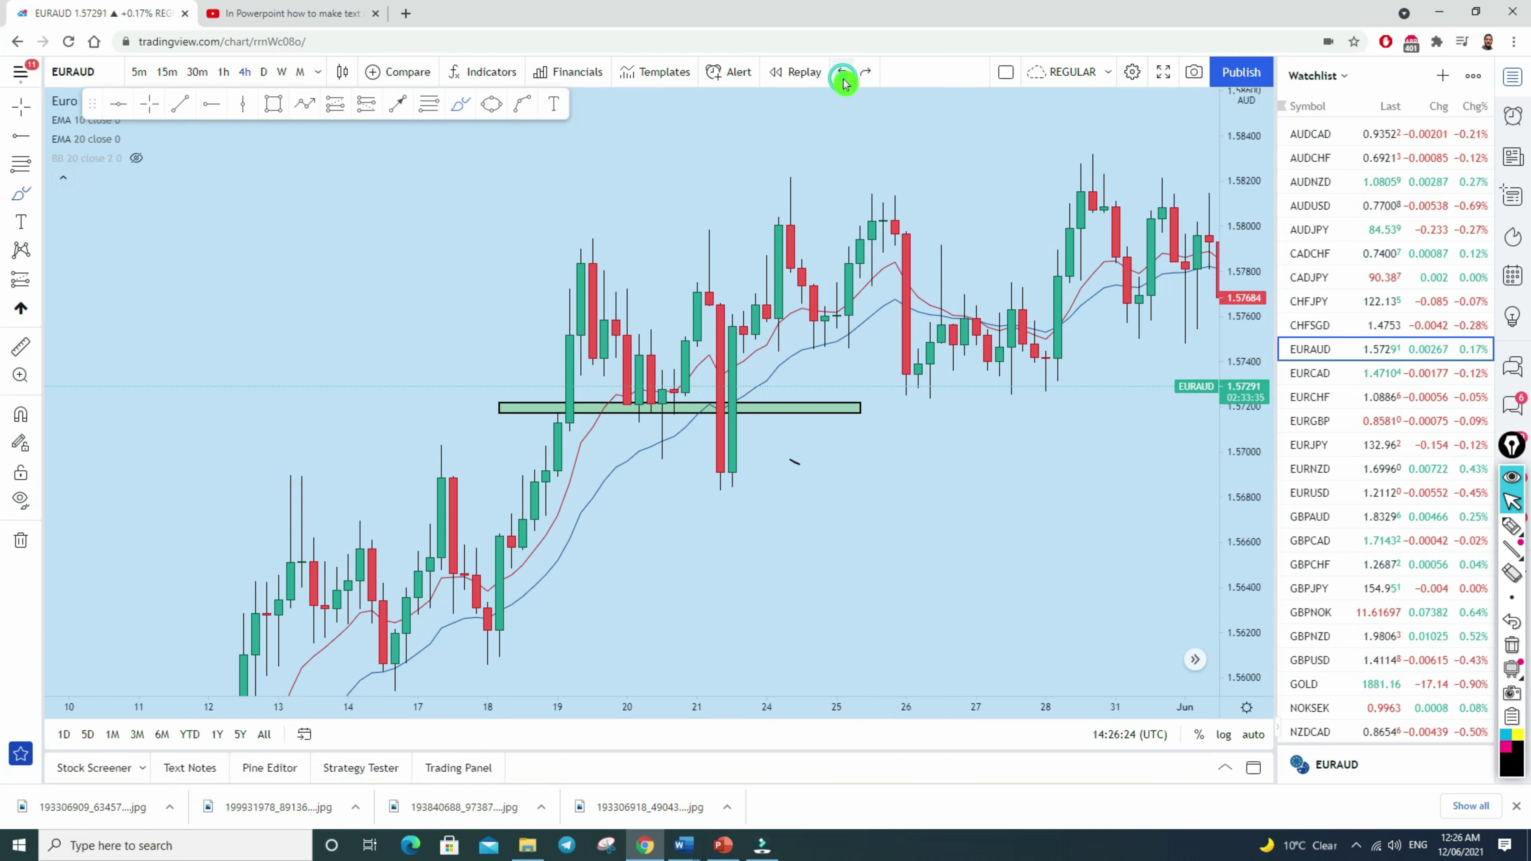
Search 'ATR' and add the Average True Range indicator beneath the EURAUD chart
left_click(485, 71)
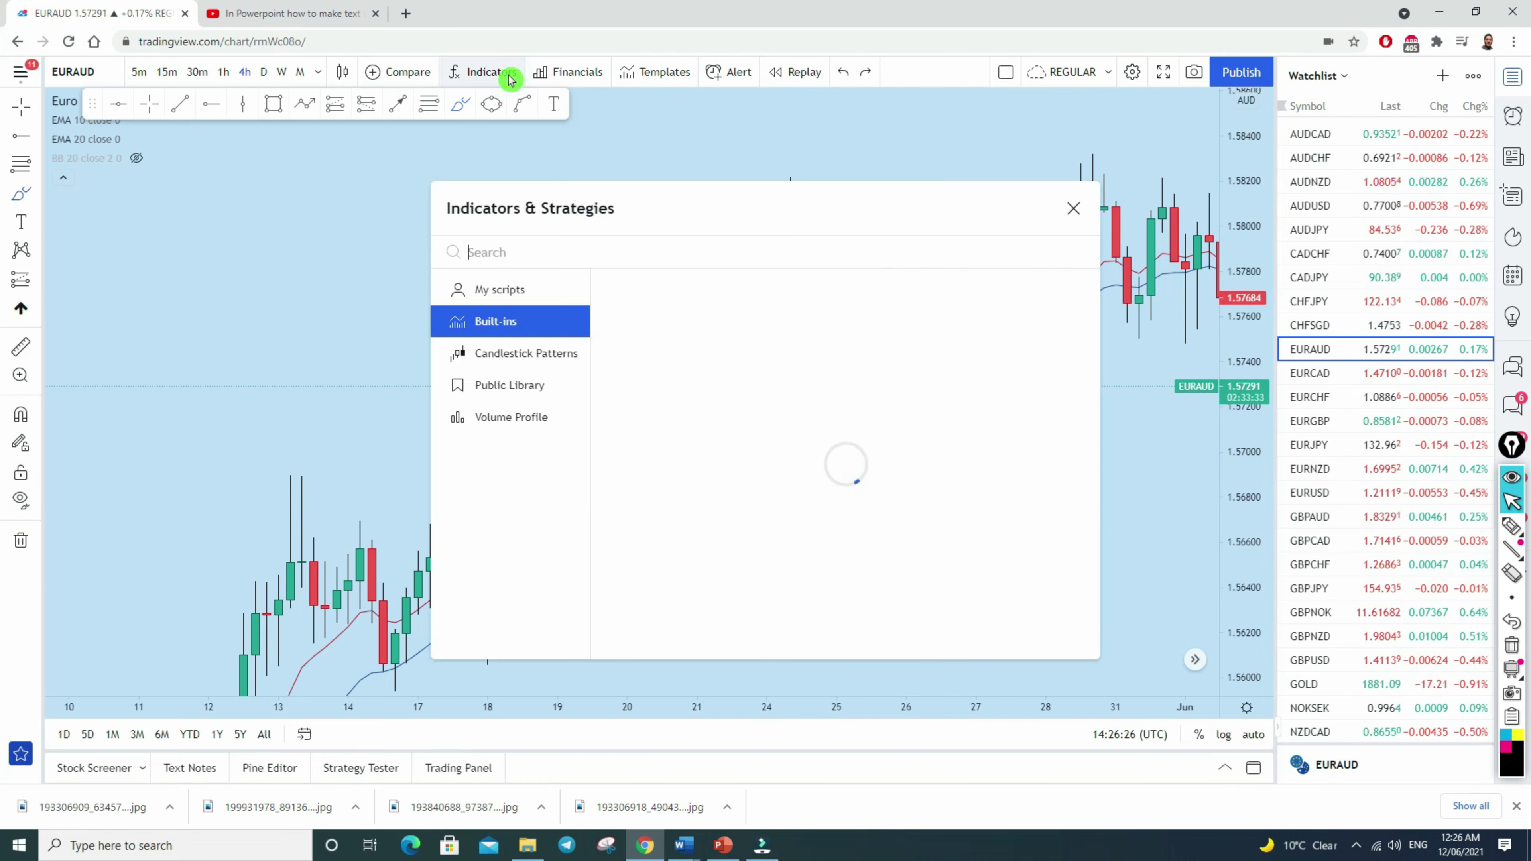
type("ATR")
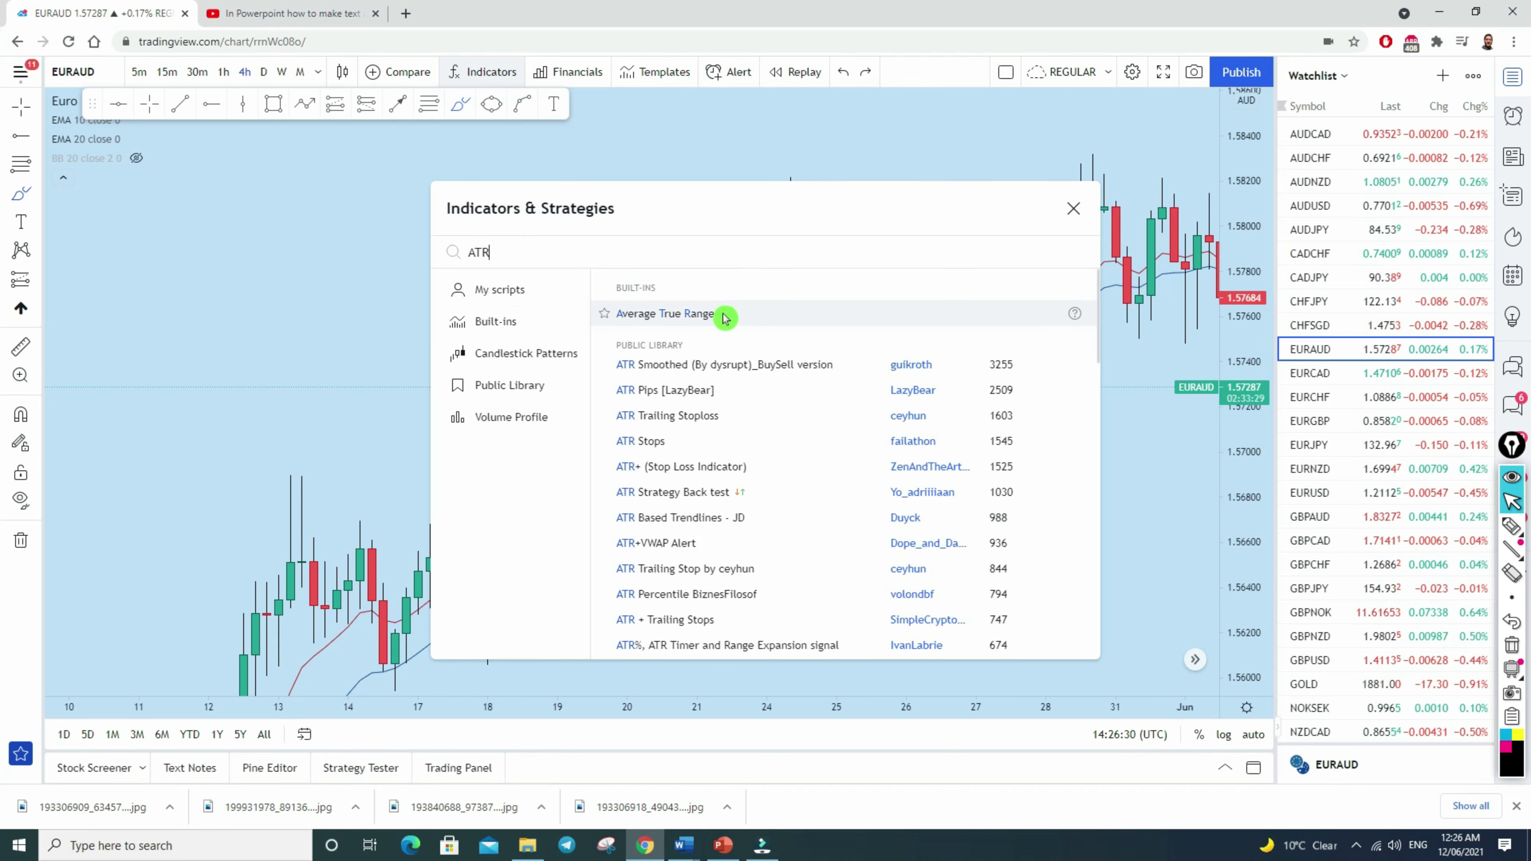
left_click(723, 318)
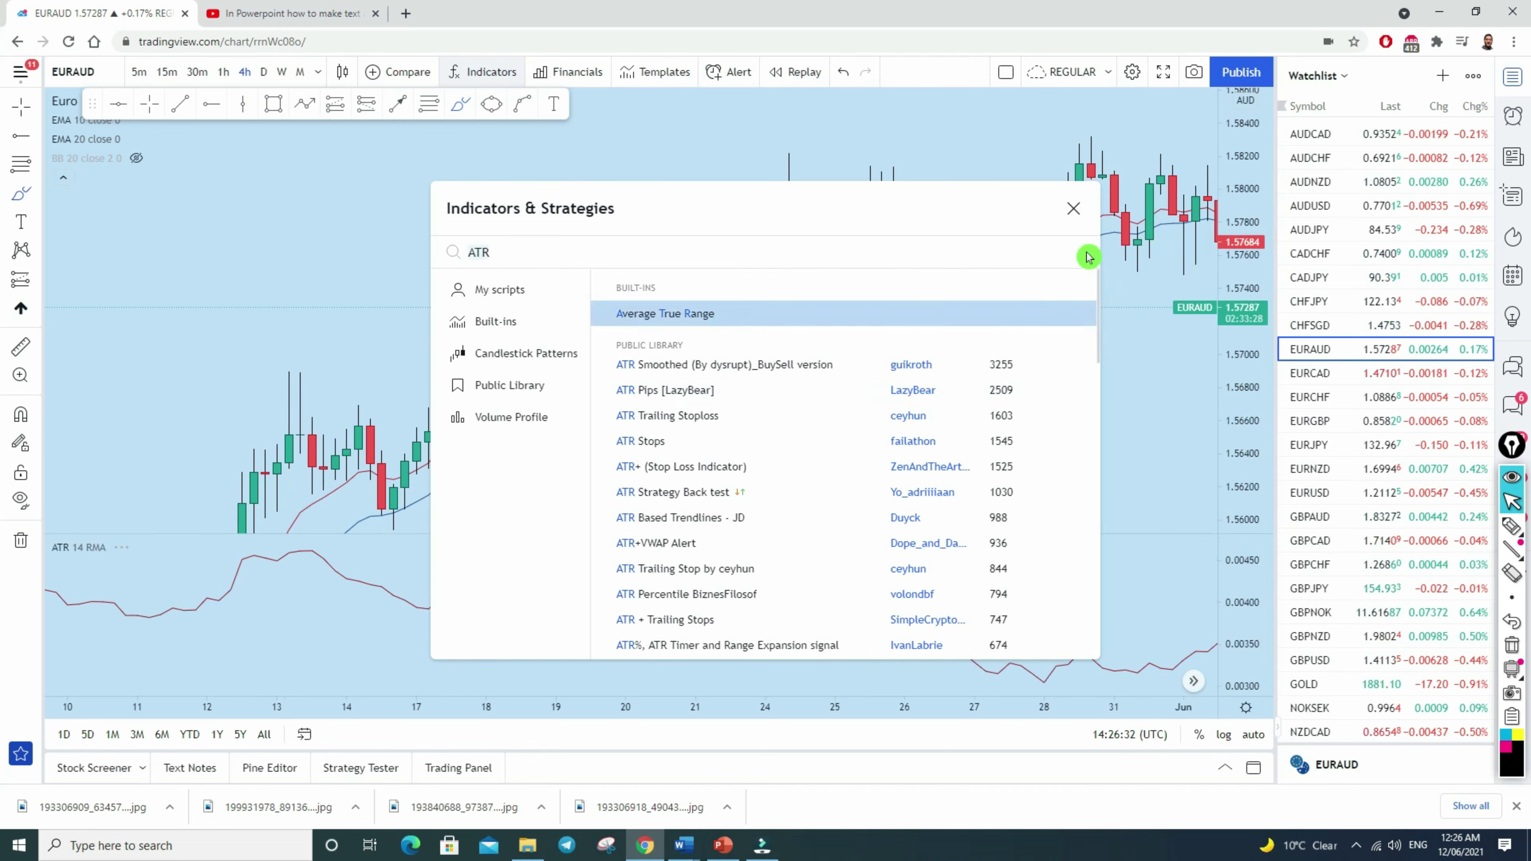
left_click(1073, 208)
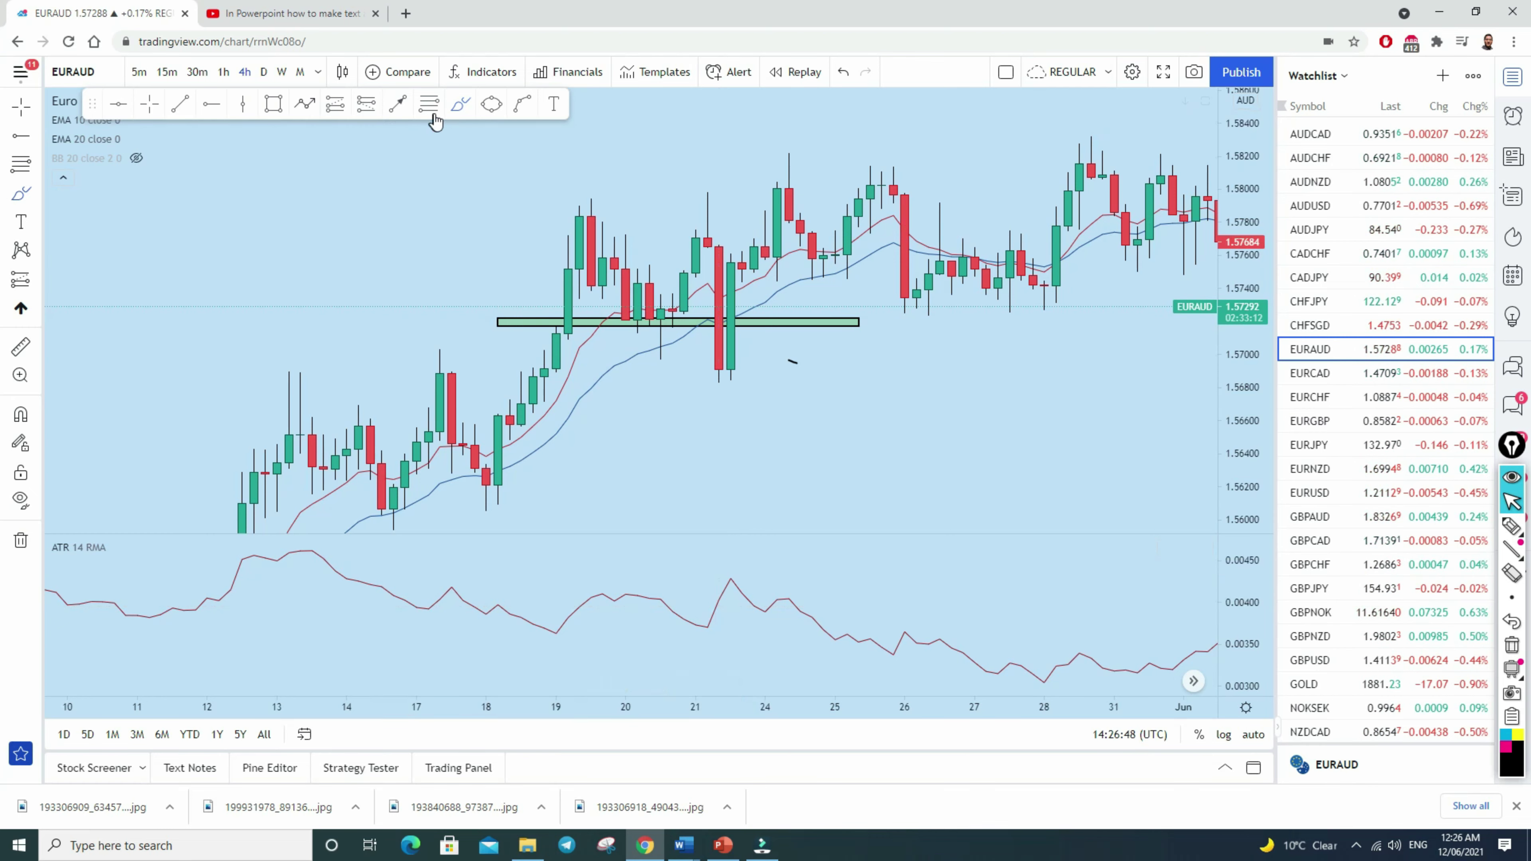
Measure the 21 May drop below the support zone with the price range tool, then clear it
left_click(462, 106)
left_click(33, 347)
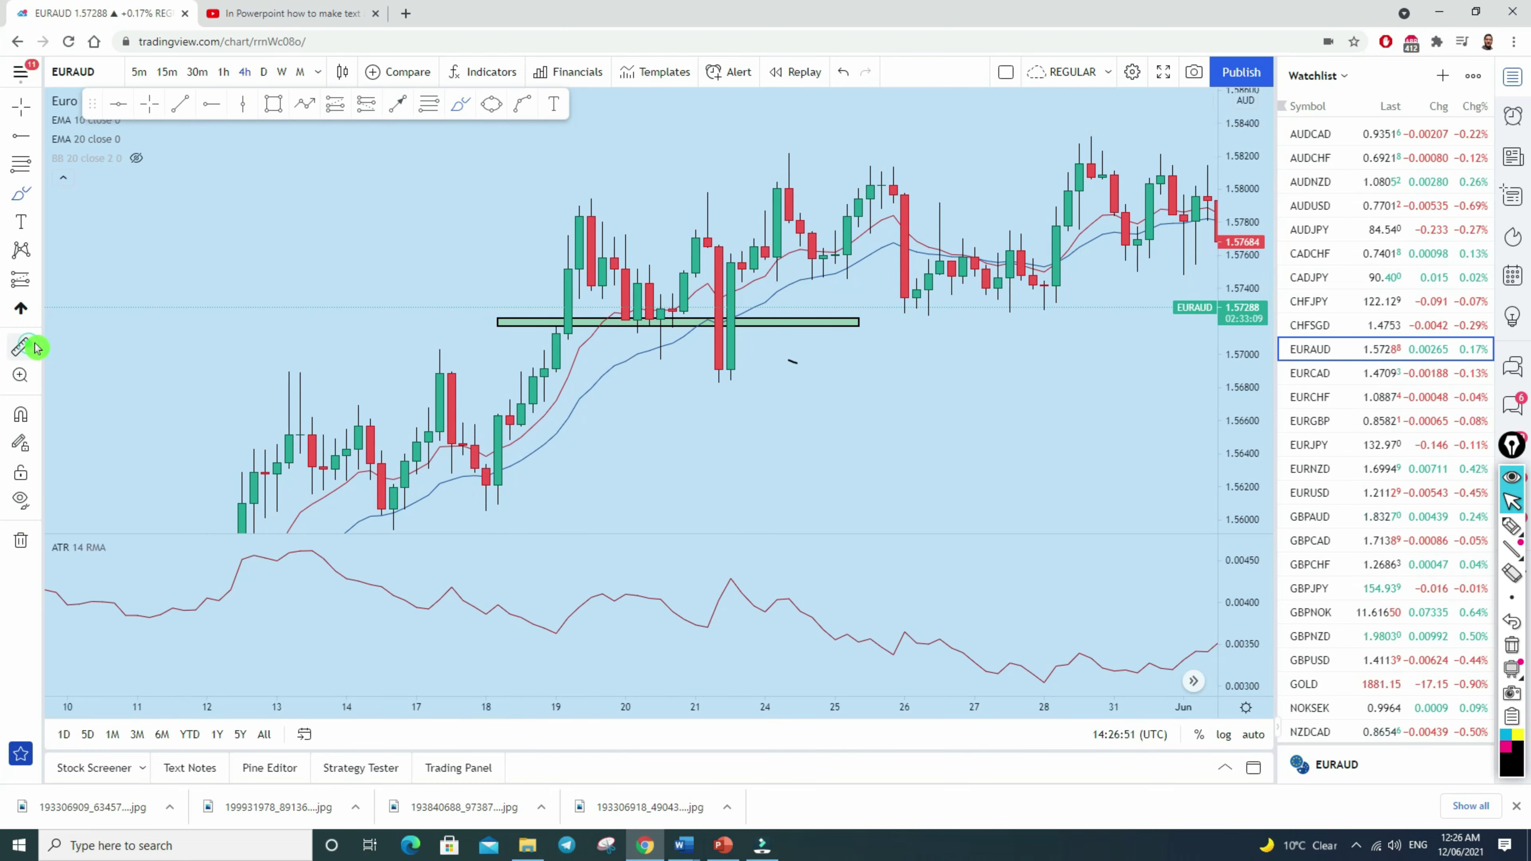
left_click(730, 244)
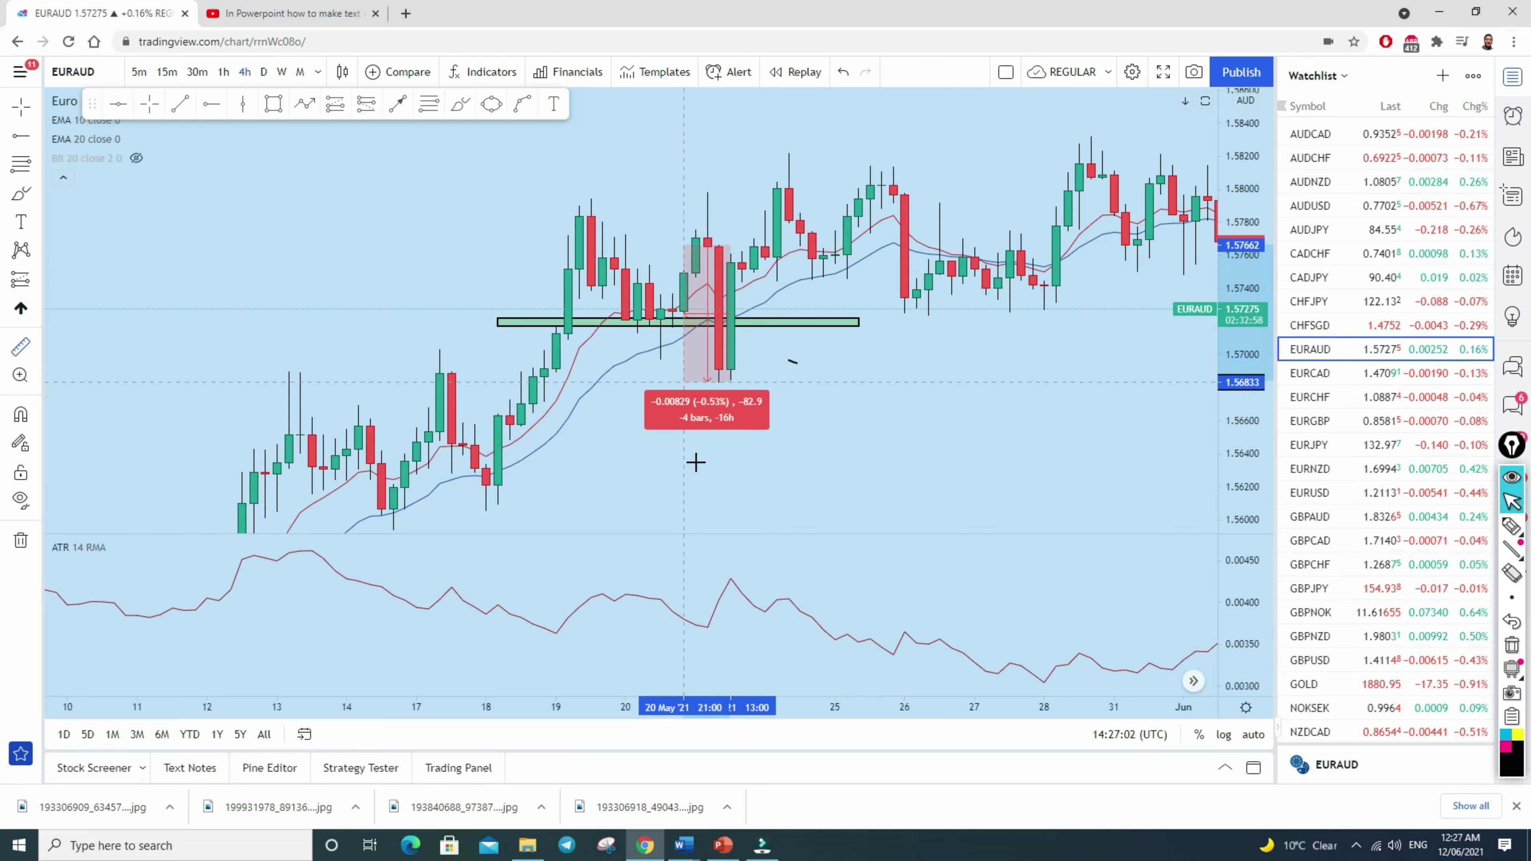
left_click(697, 476)
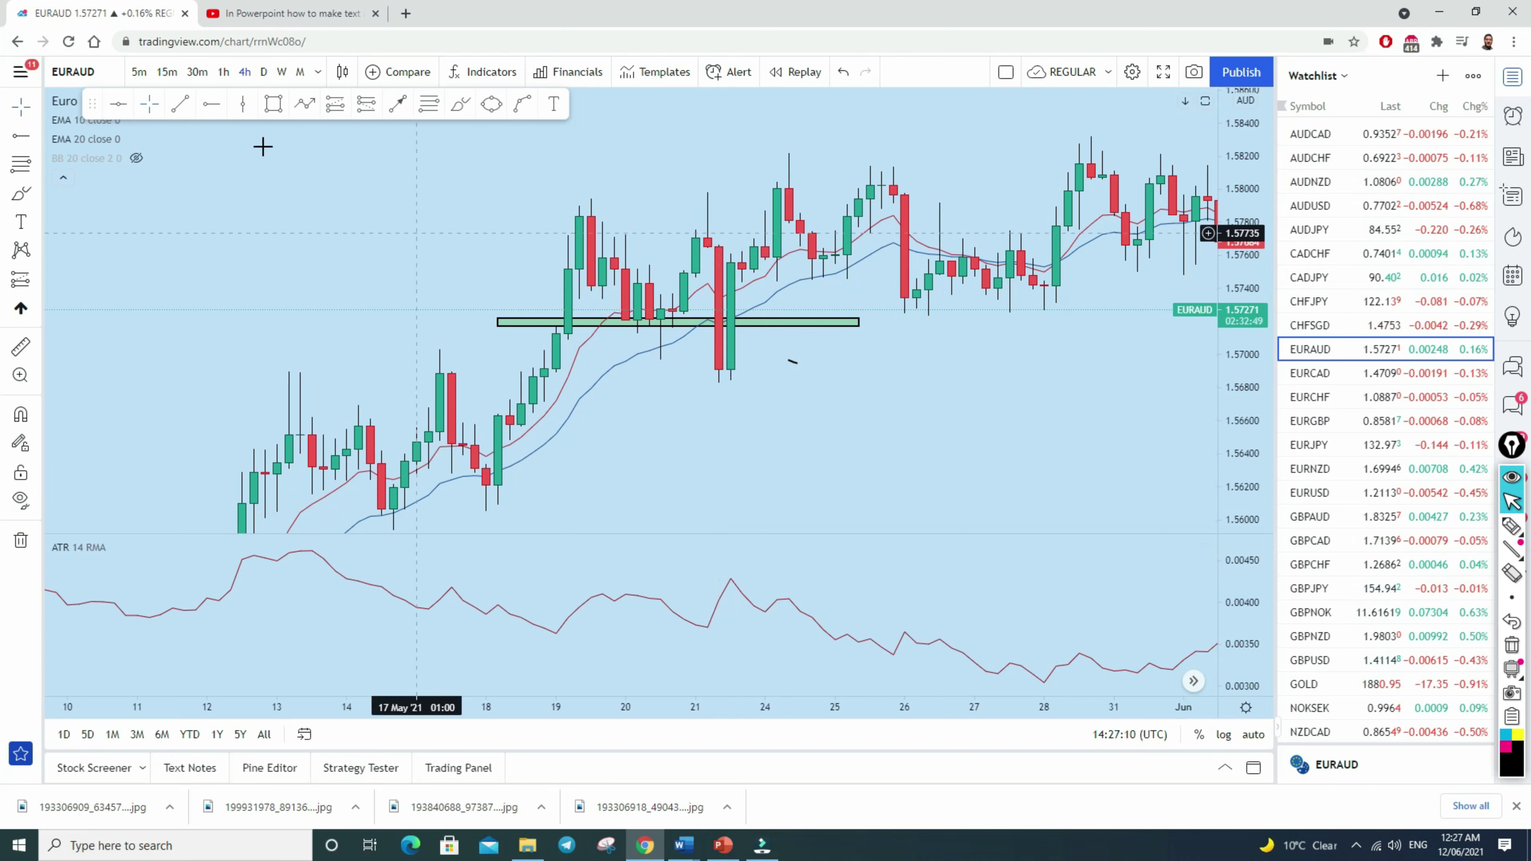
left_click(20, 347)
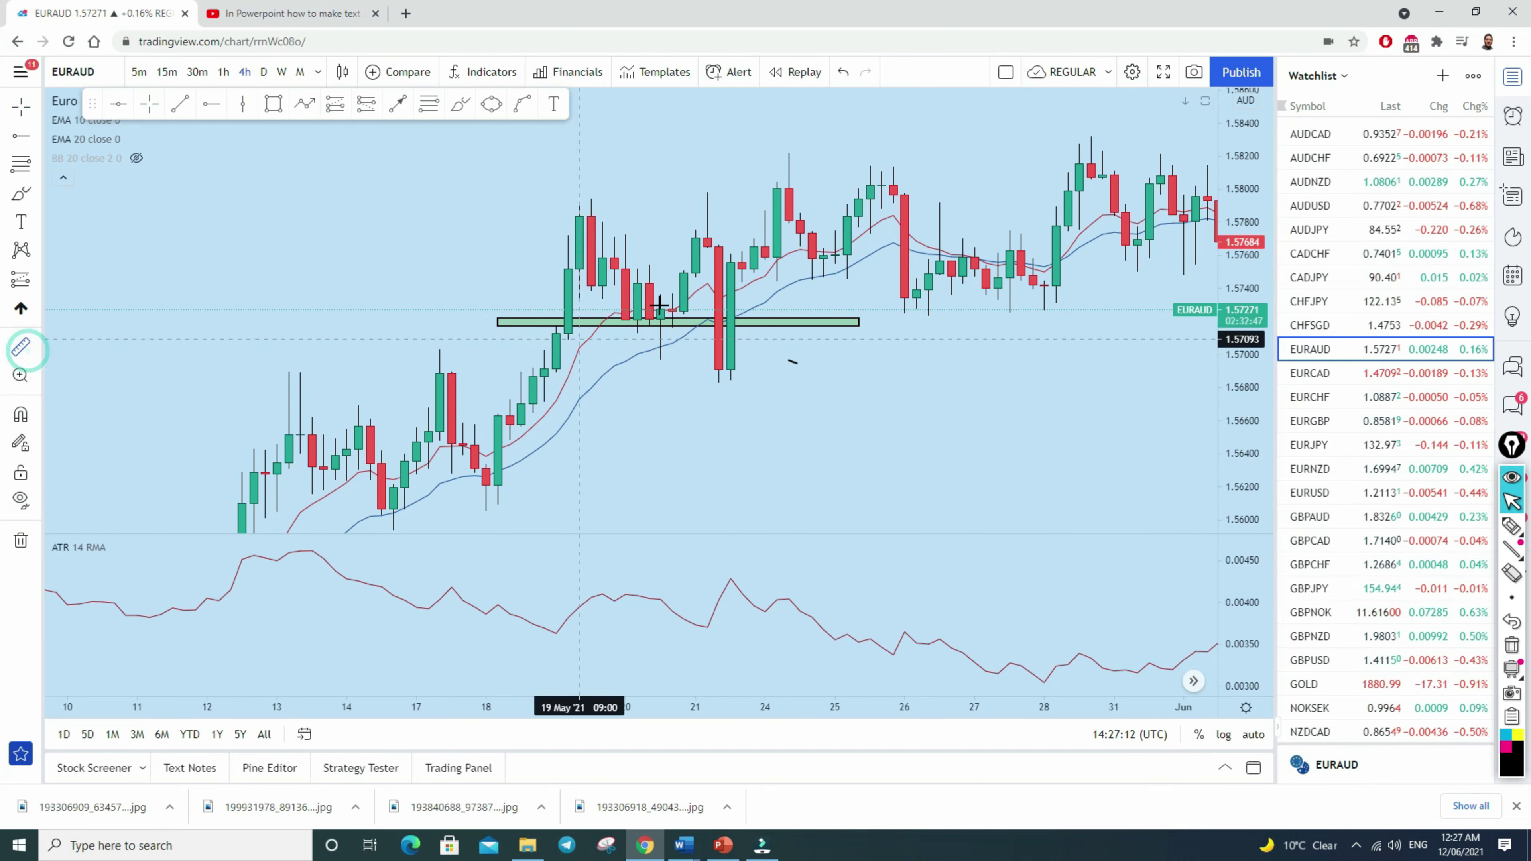
left_click(730, 245)
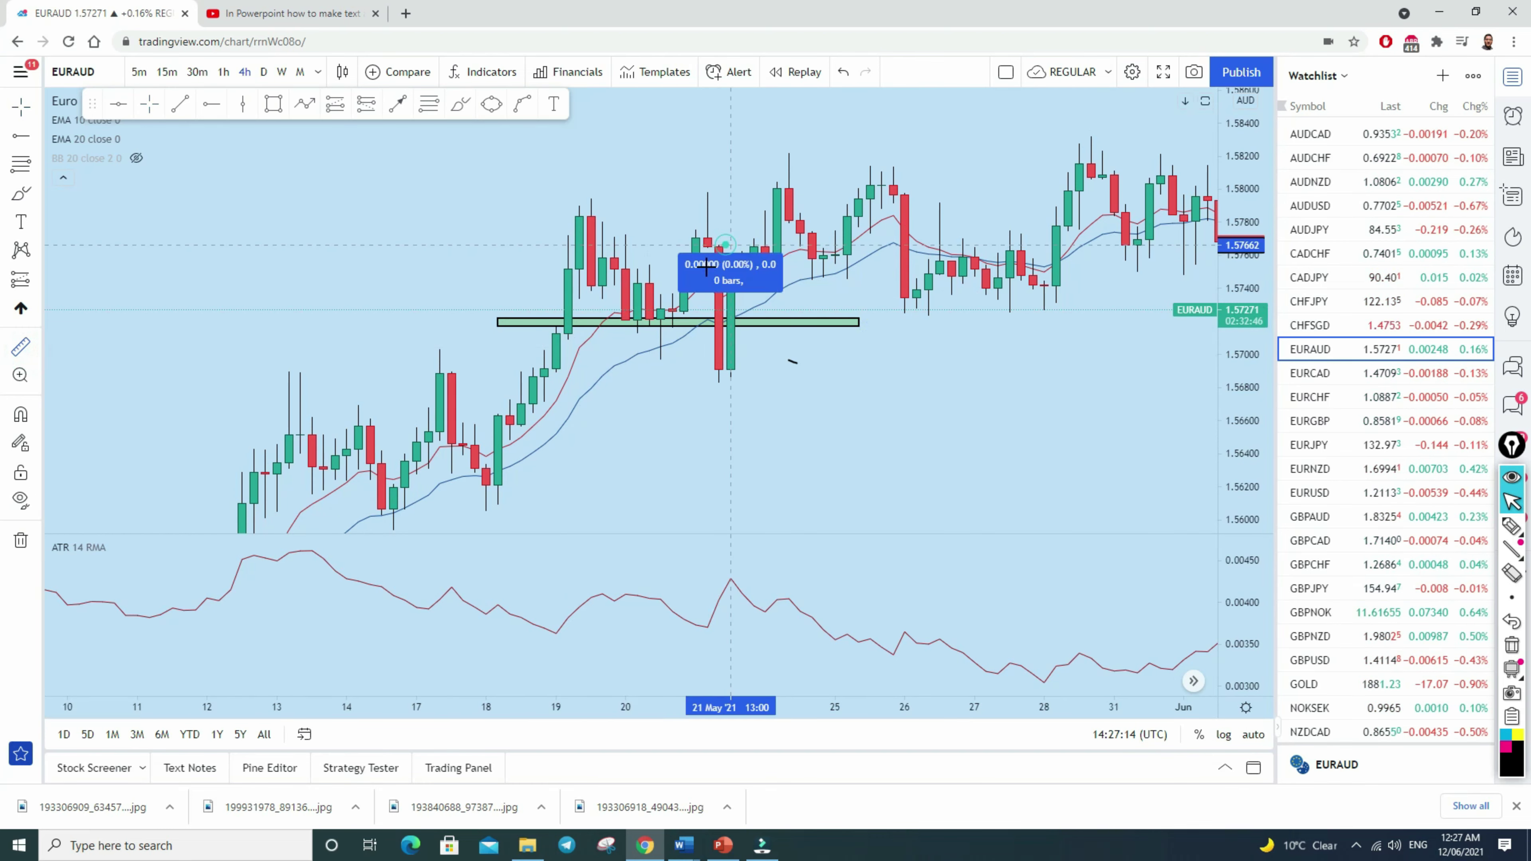
left_click(690, 378)
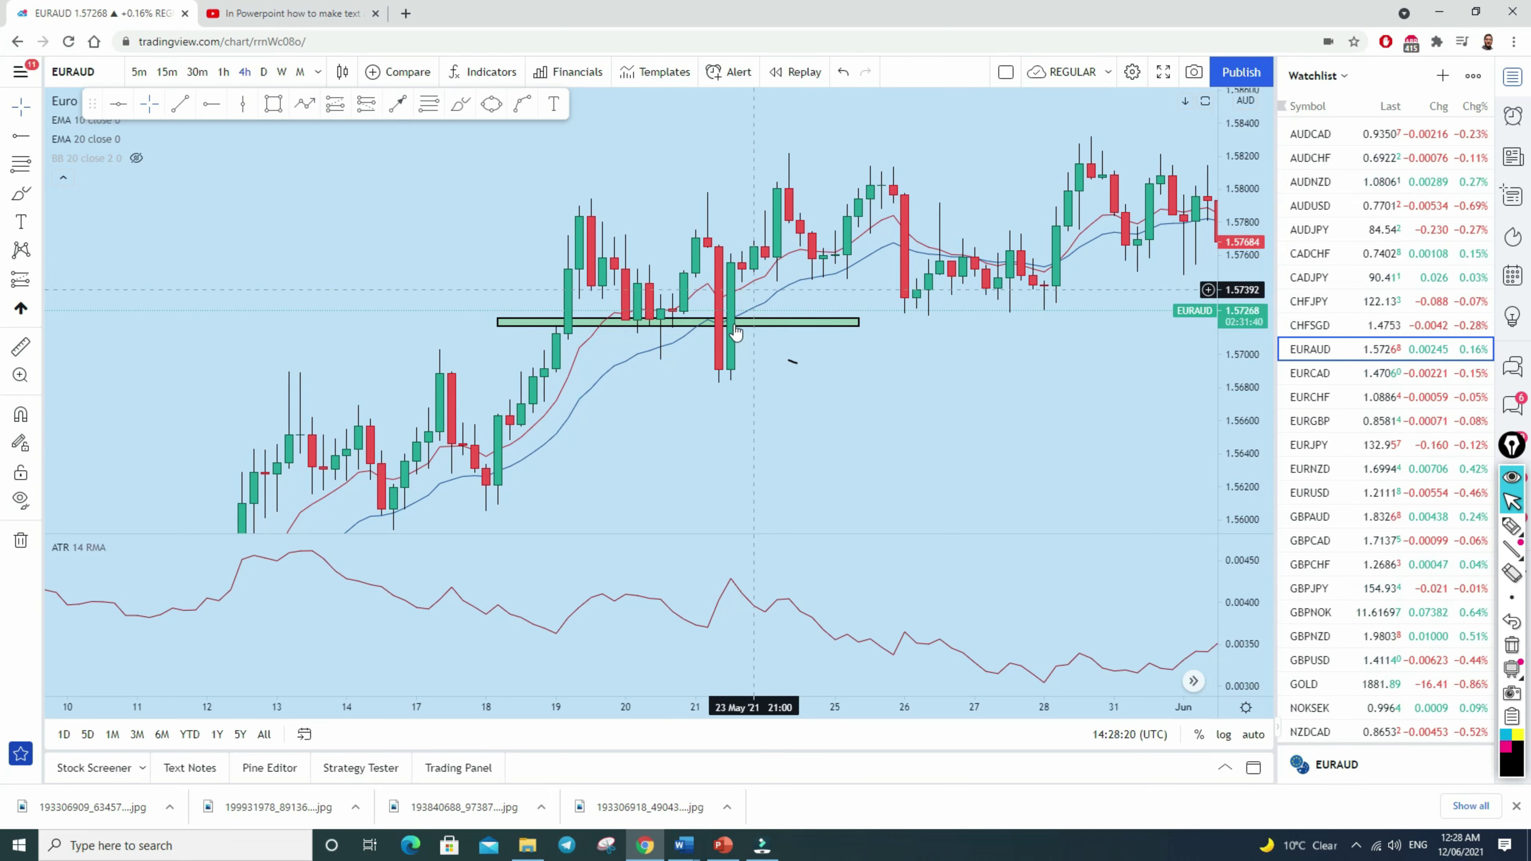
Undo the falling-price sketch and the ATR pane, then brush a circle around the 21 May wick low
left_click(462, 106)
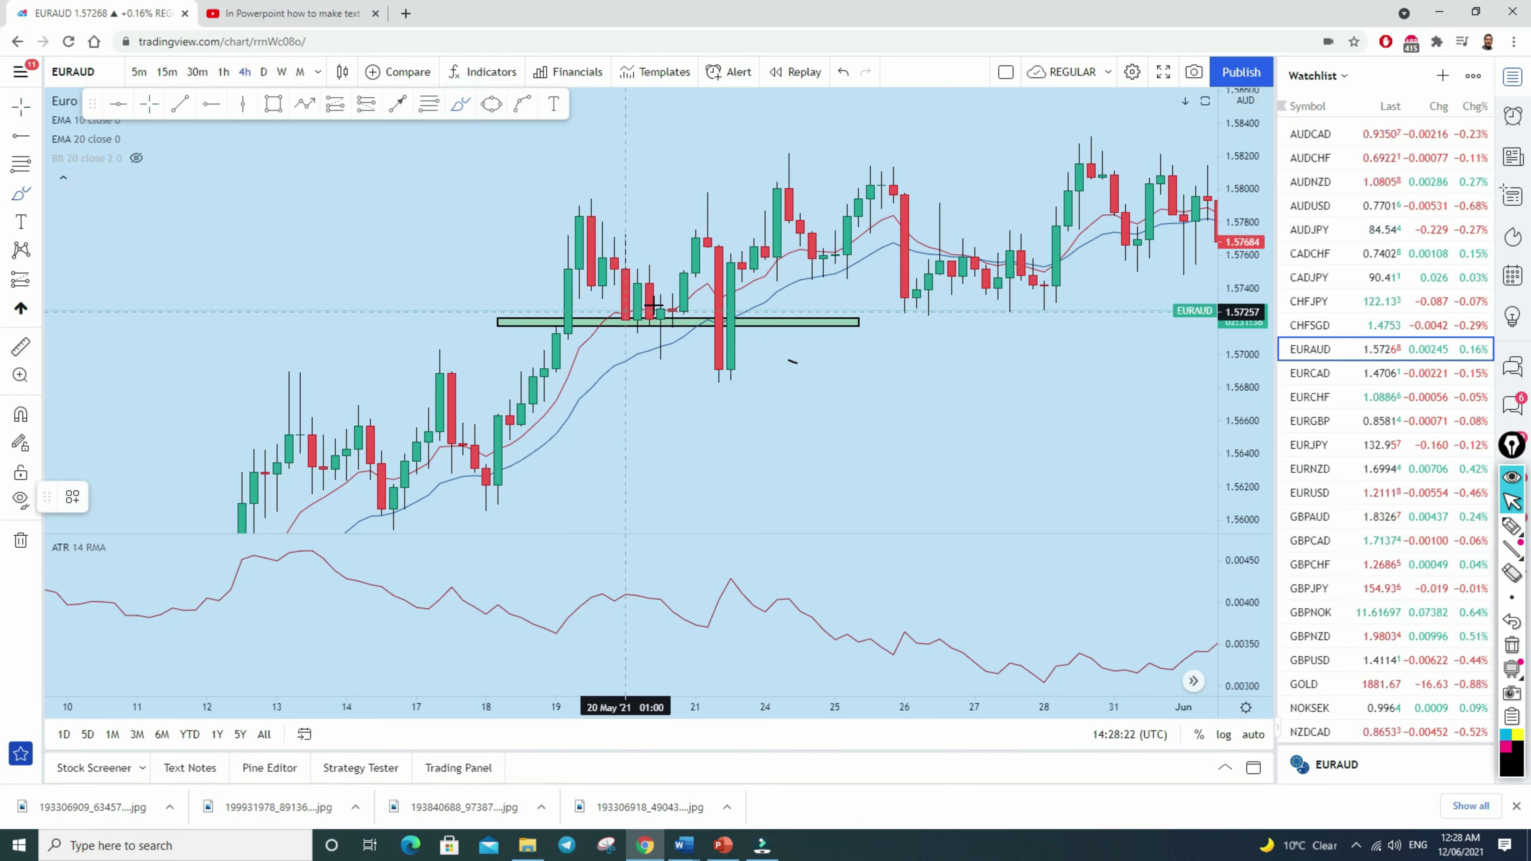
mouse_move(717, 240)
left_mouse_down()
mouse_move(729, 414)
mouse_move(760, 316)
mouse_move(817, 412)
left_mouse_up()
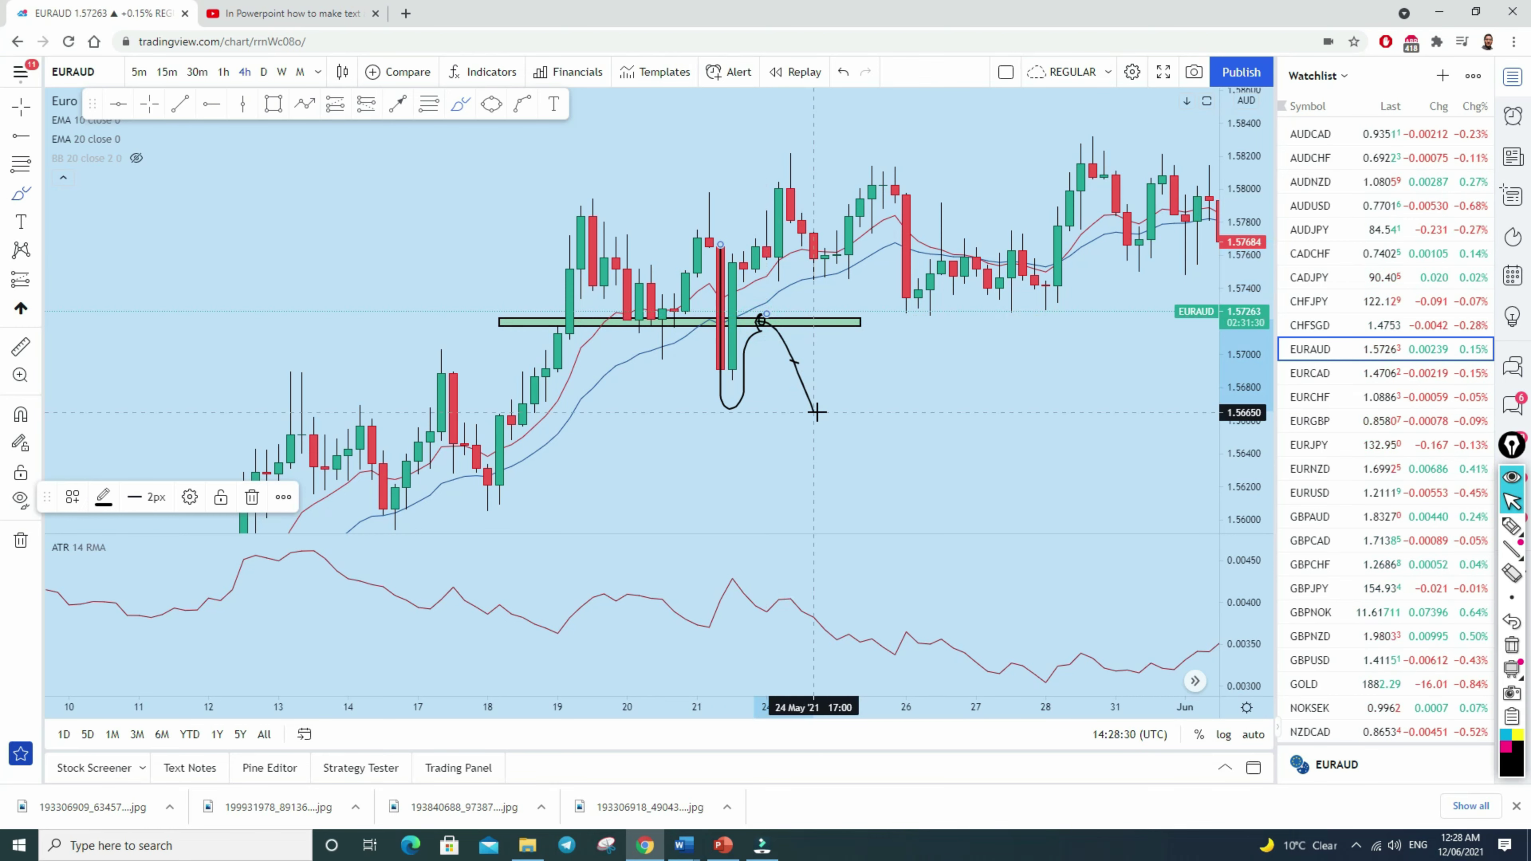
left_click(848, 71)
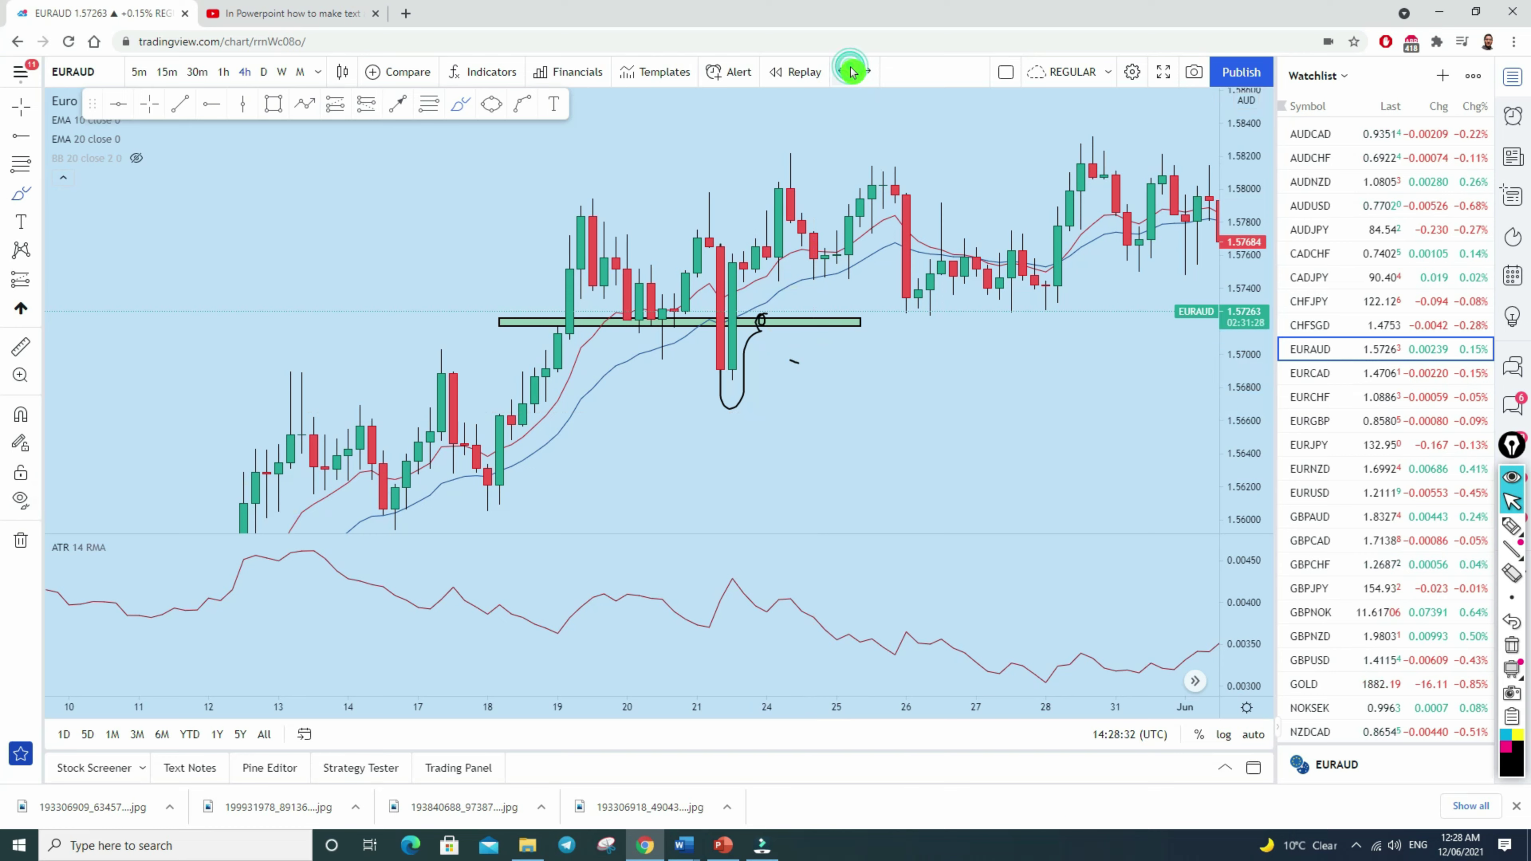
left_click(851, 71)
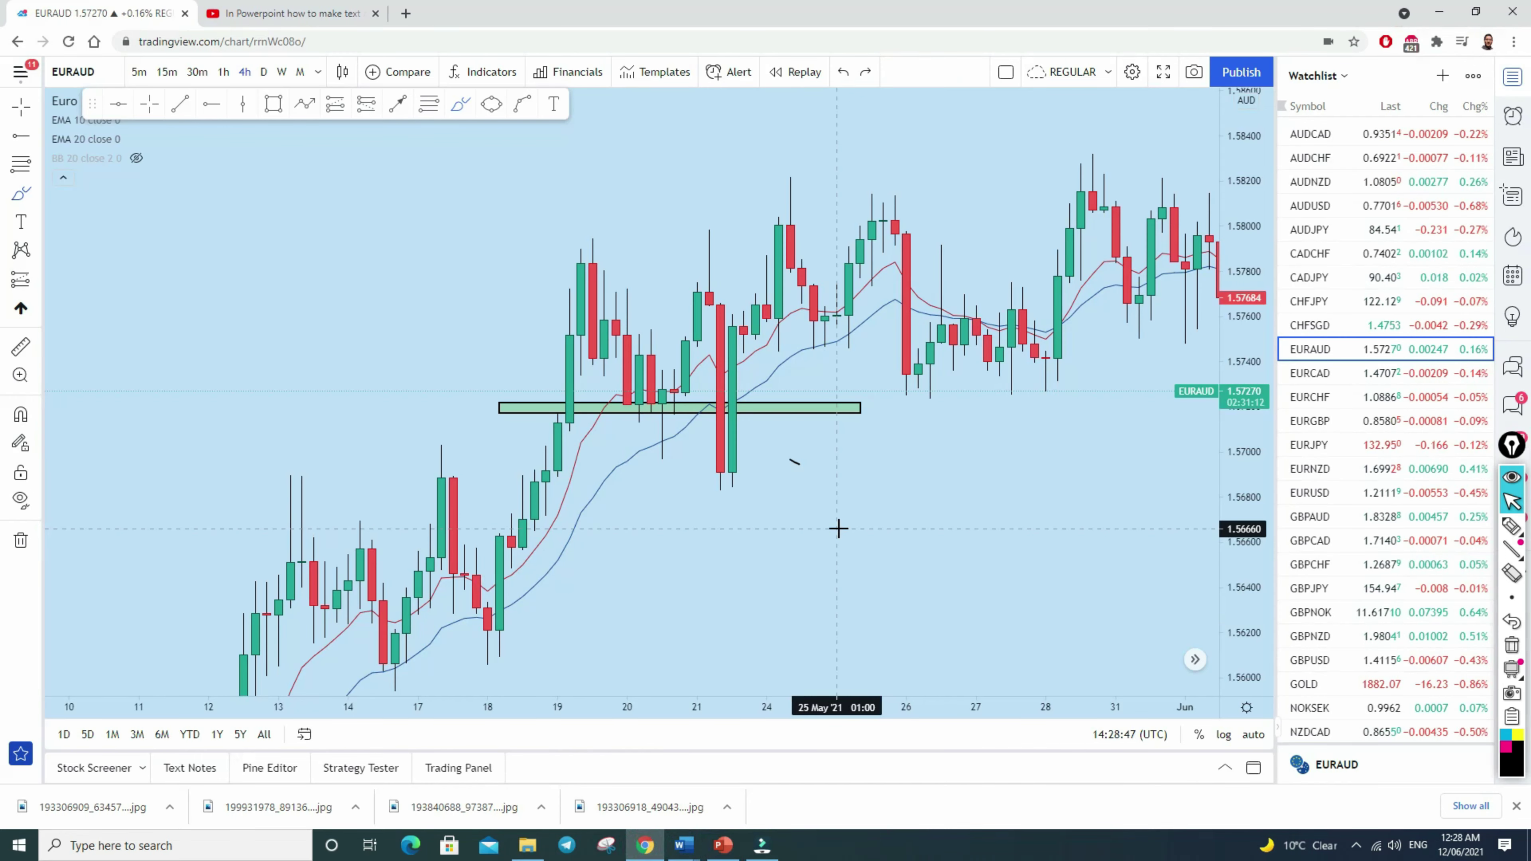
mouse_move(820, 468)
left_mouse_down()
mouse_move(685, 498)
mouse_move(743, 448)
left_mouse_up()
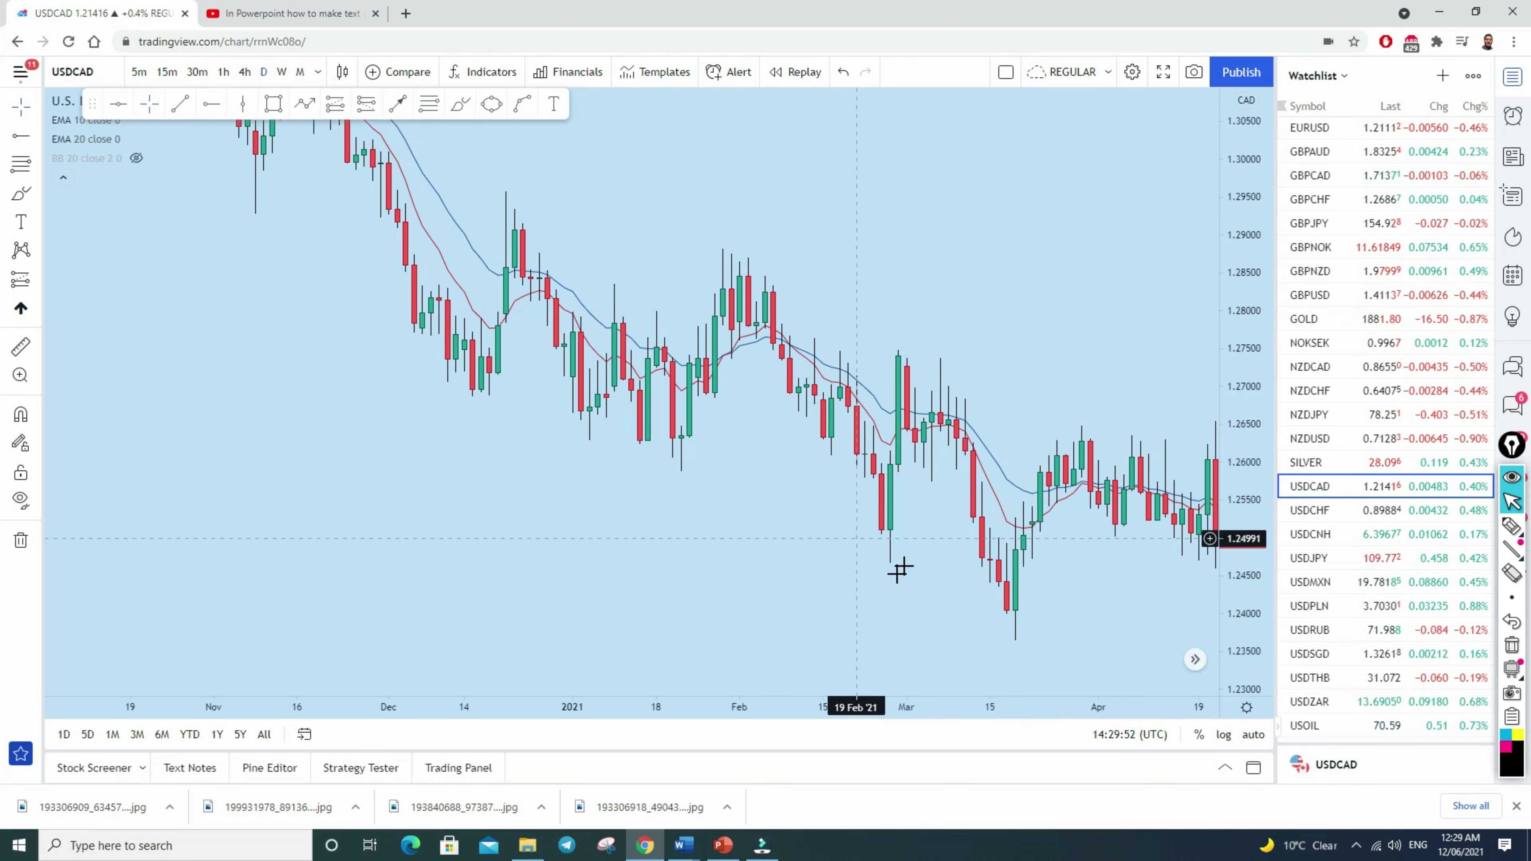
Loop freehand marks around the late-February USDCAD low and undo the diagonal stroke
left_click_drag(848, 537, 921, 526)
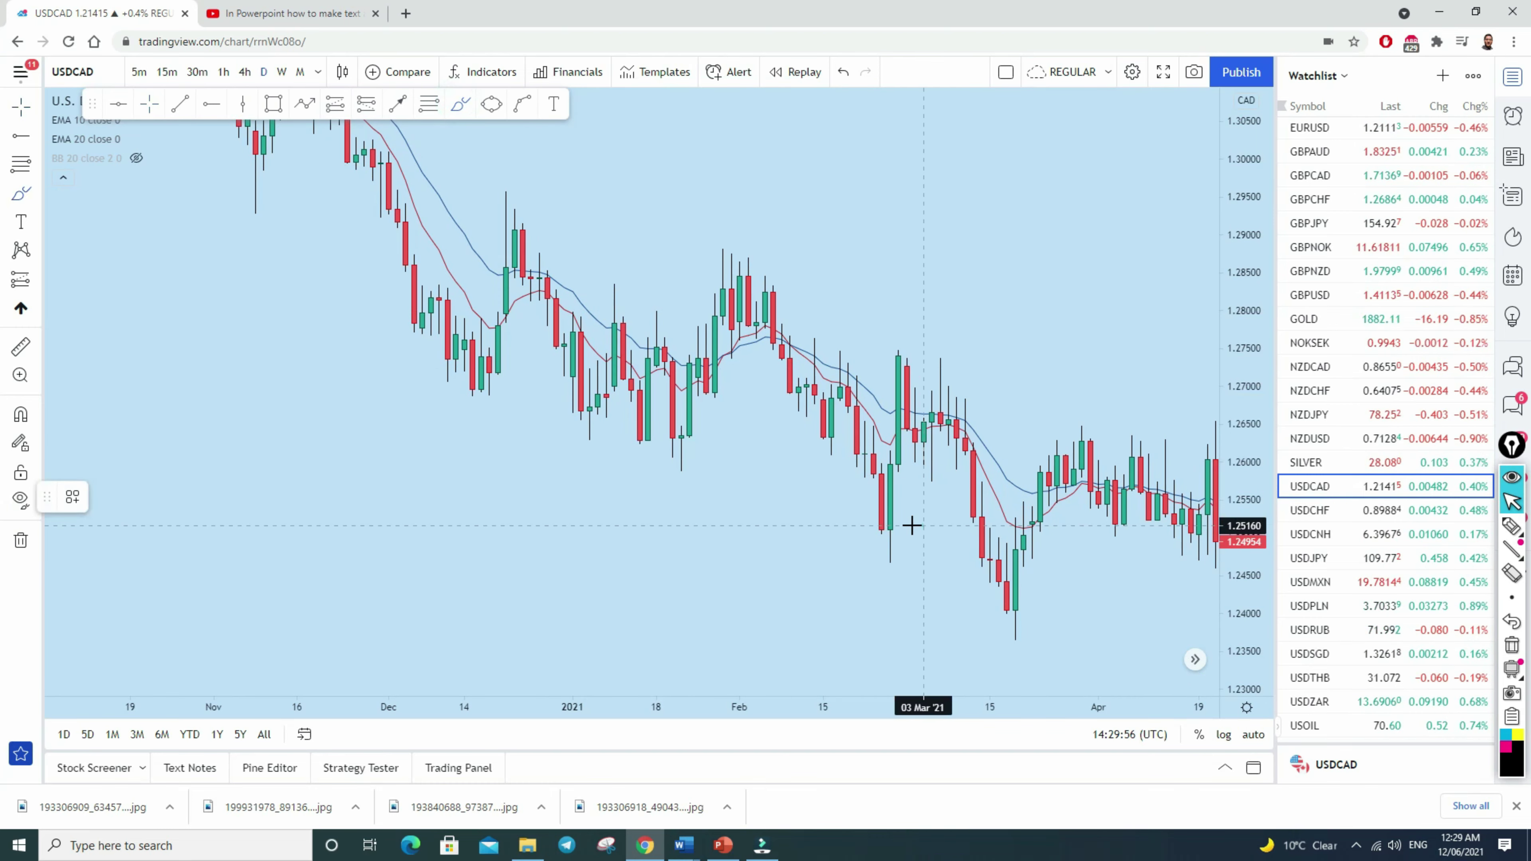
mouse_move(842, 569)
left_mouse_down()
mouse_move(896, 532)
mouse_move(883, 525)
left_mouse_up()
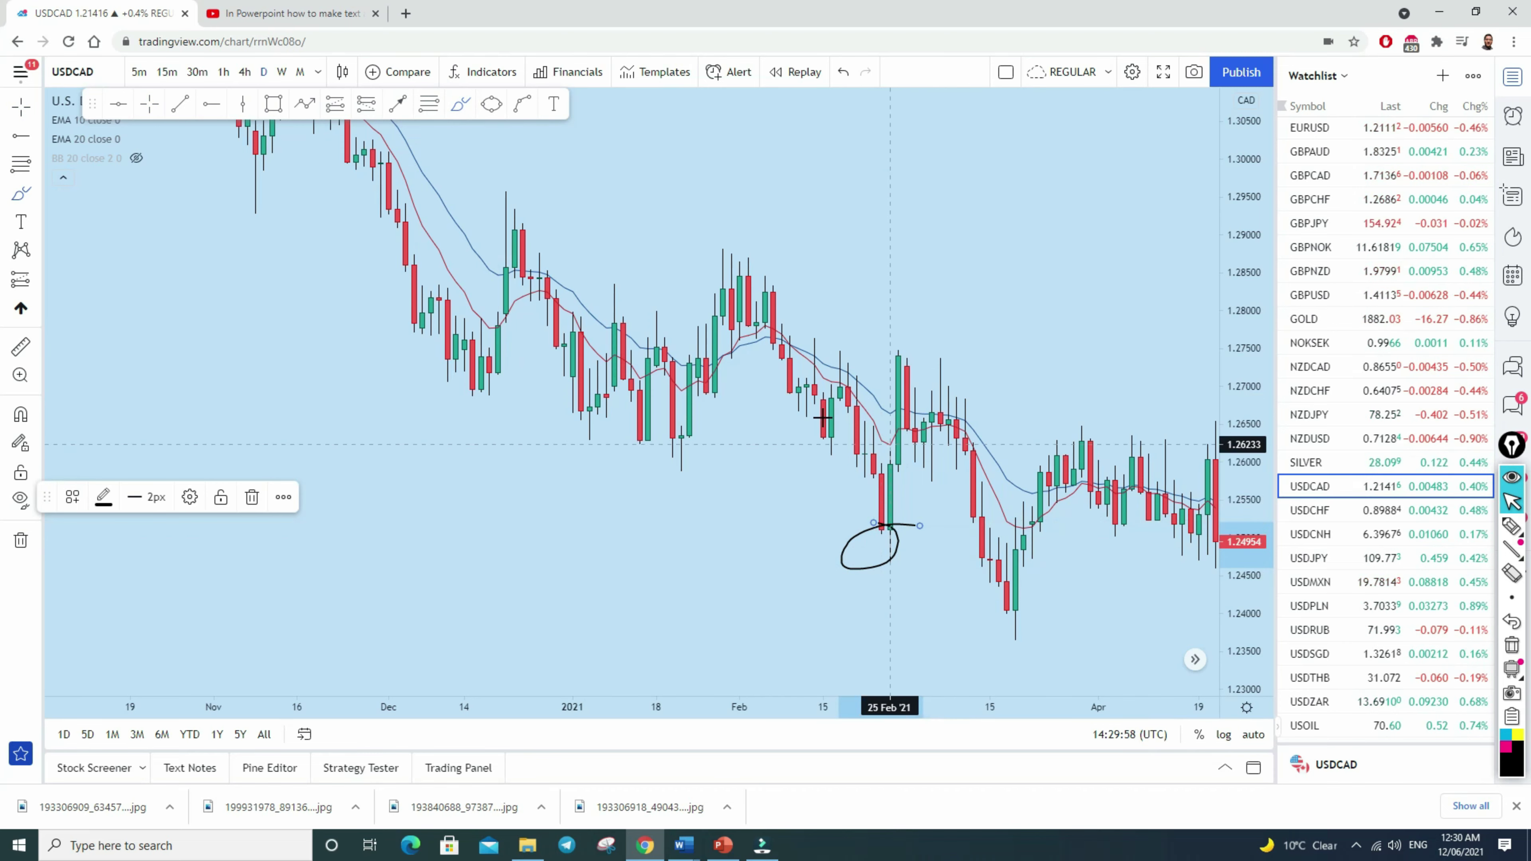
left_click_drag(786, 396, 904, 500)
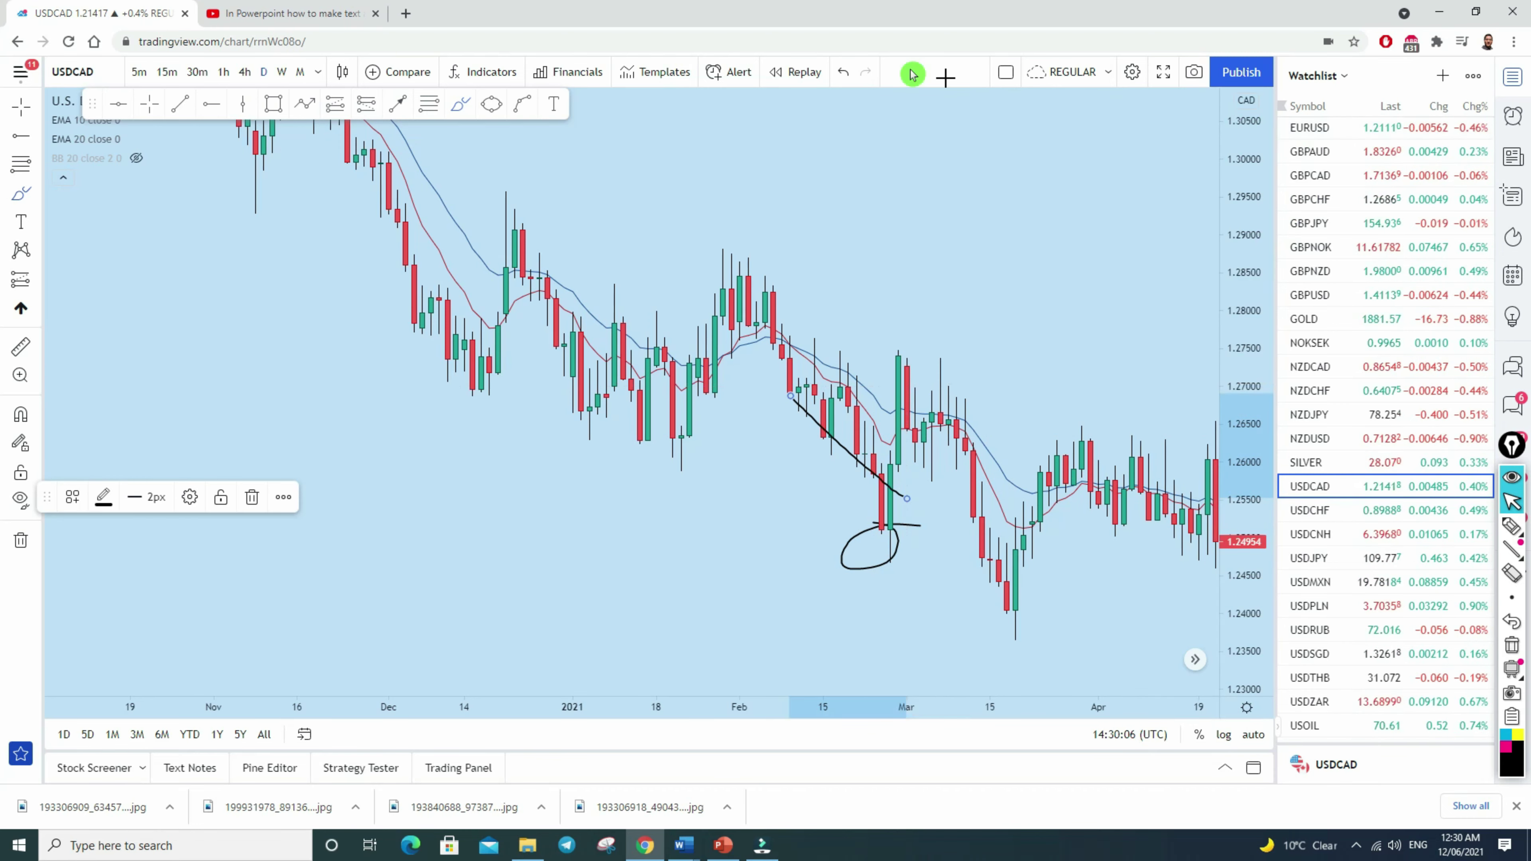
left_click(846, 68)
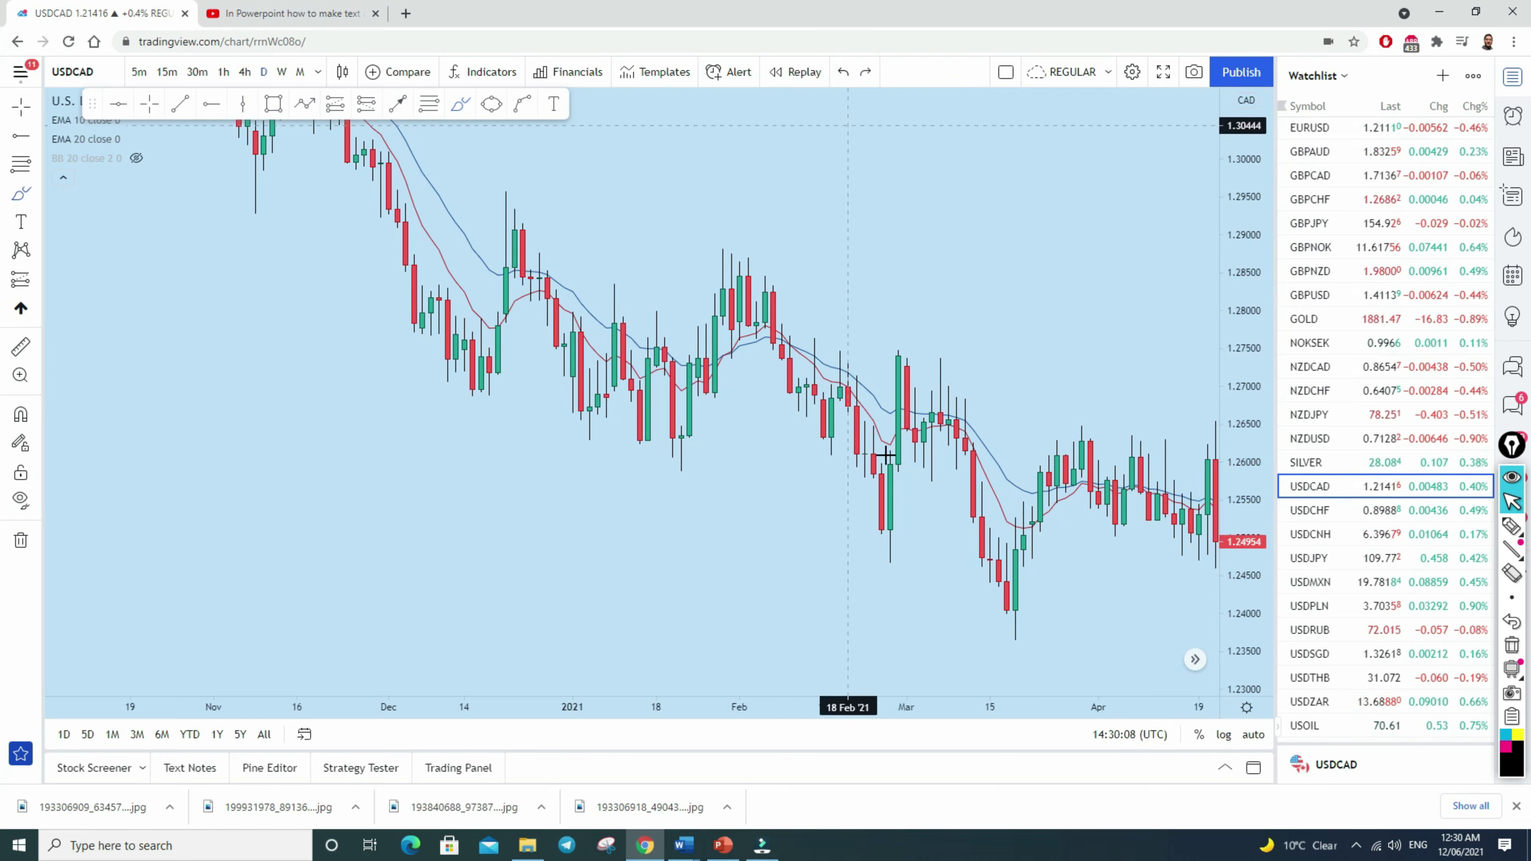
Draw and undo trial strokes at the late-February low, then glance at the PowerPoint slides
left_click_drag(881, 470, 888, 558)
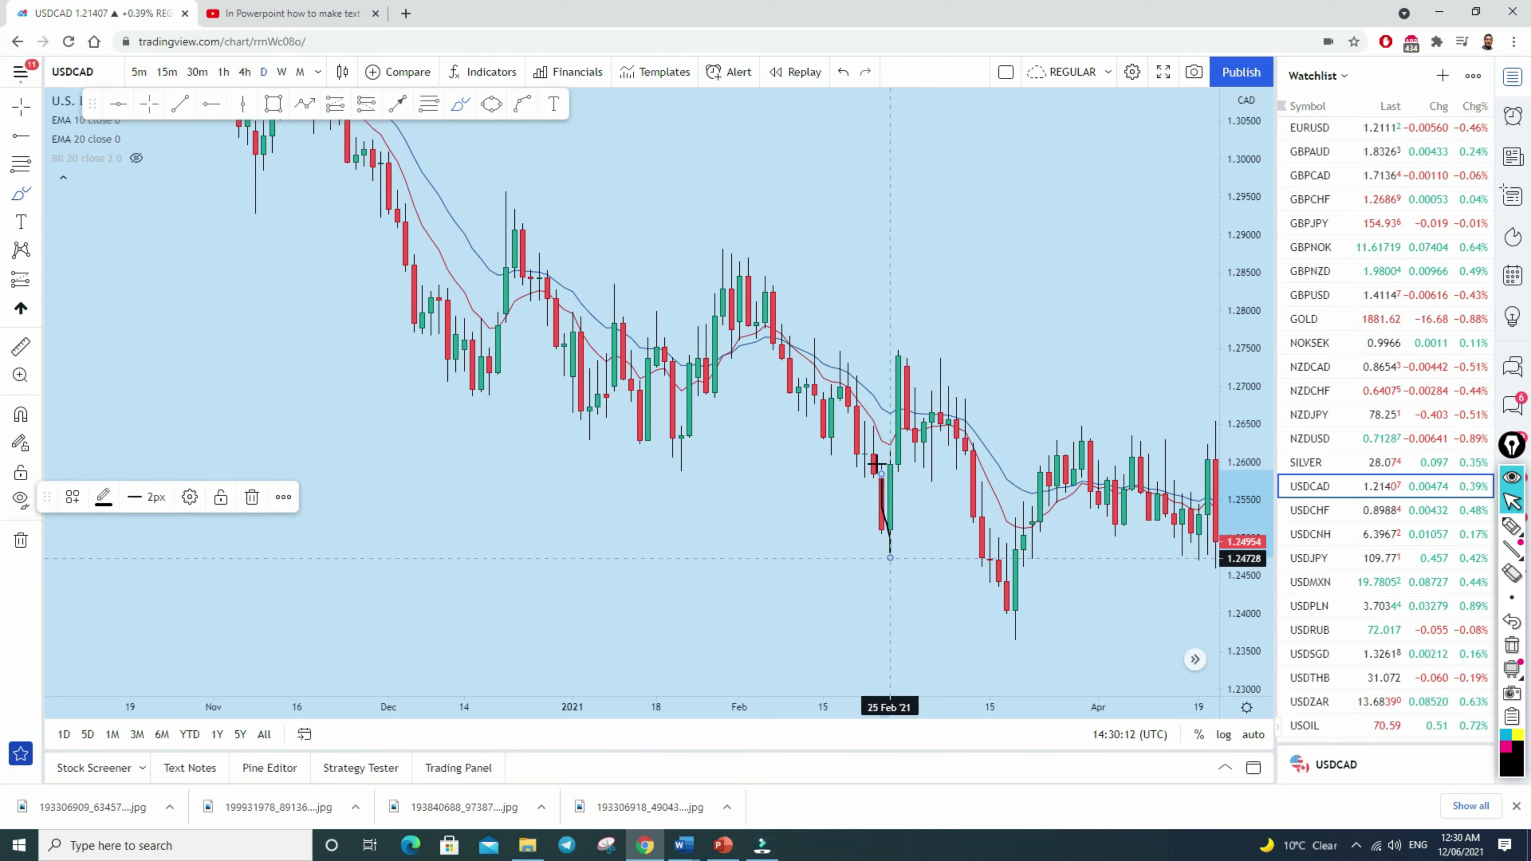
left_click(844, 71)
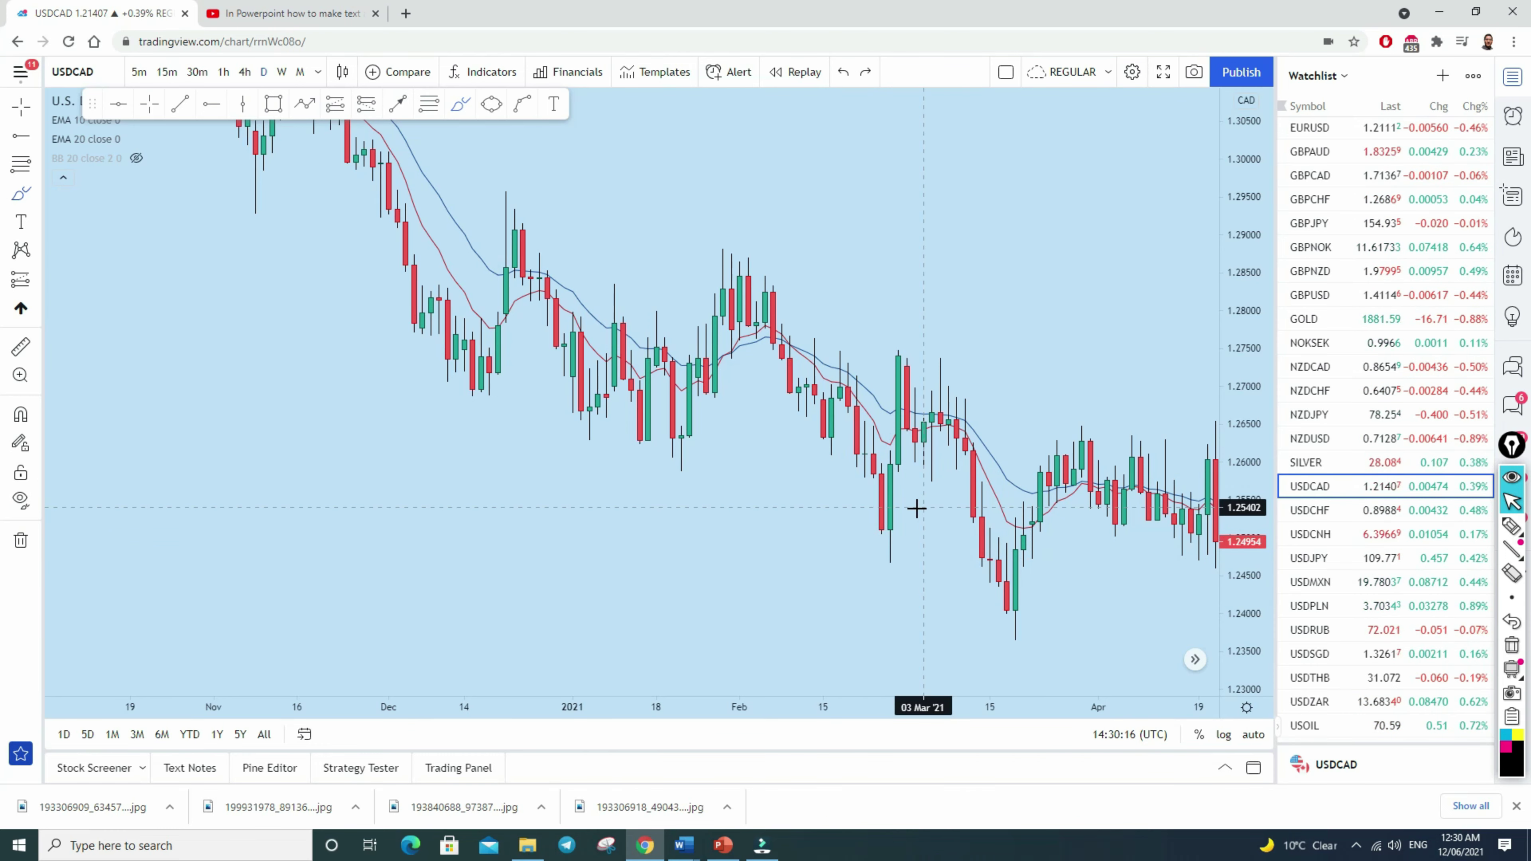
mouse_move(883, 522)
left_mouse_down()
mouse_move(867, 546)
mouse_move(883, 524)
left_mouse_up()
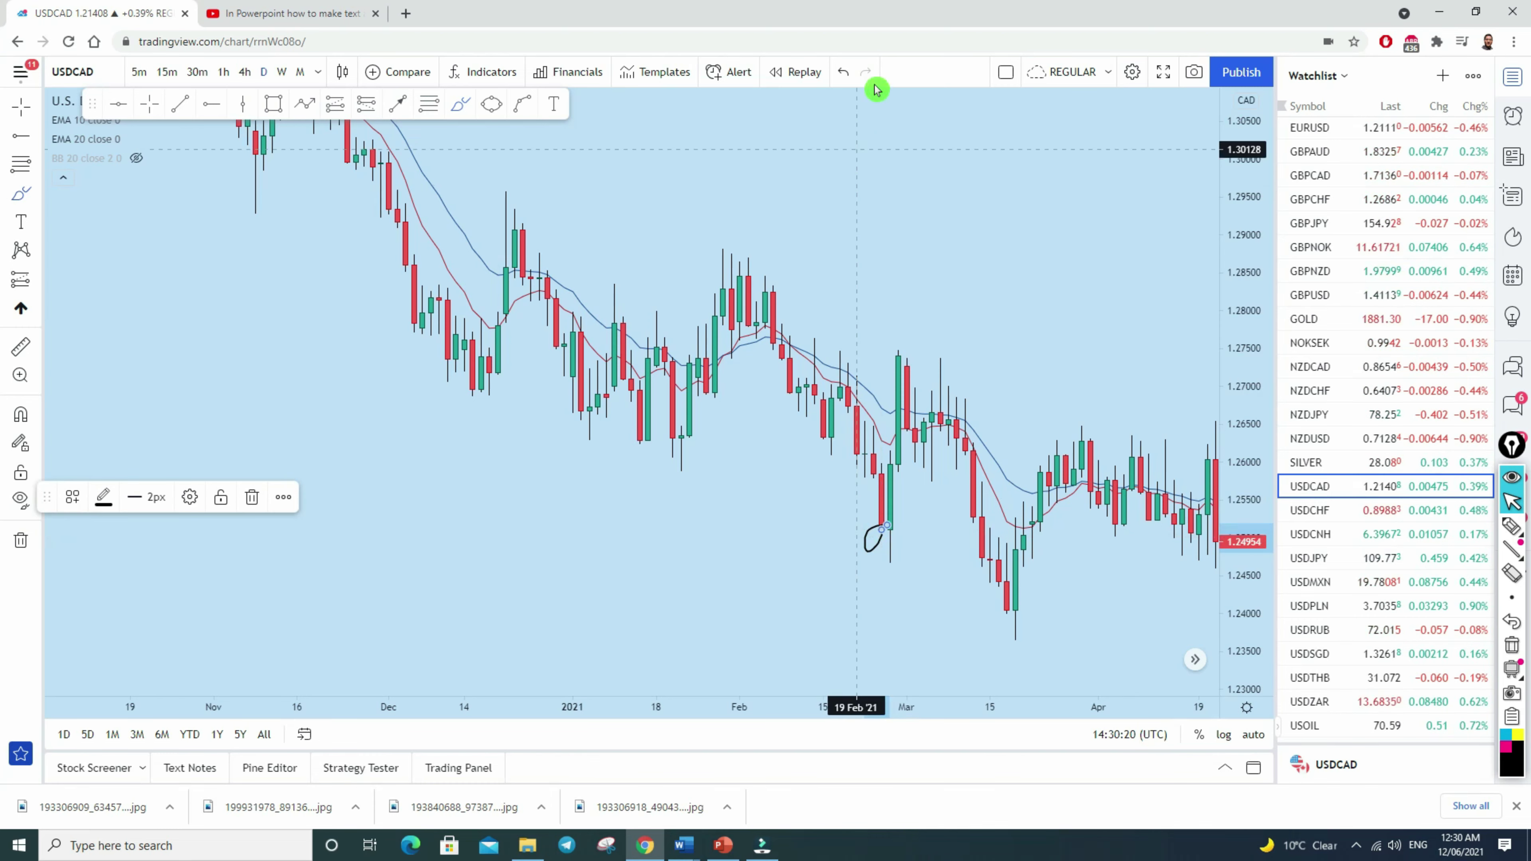
left_click(843, 71)
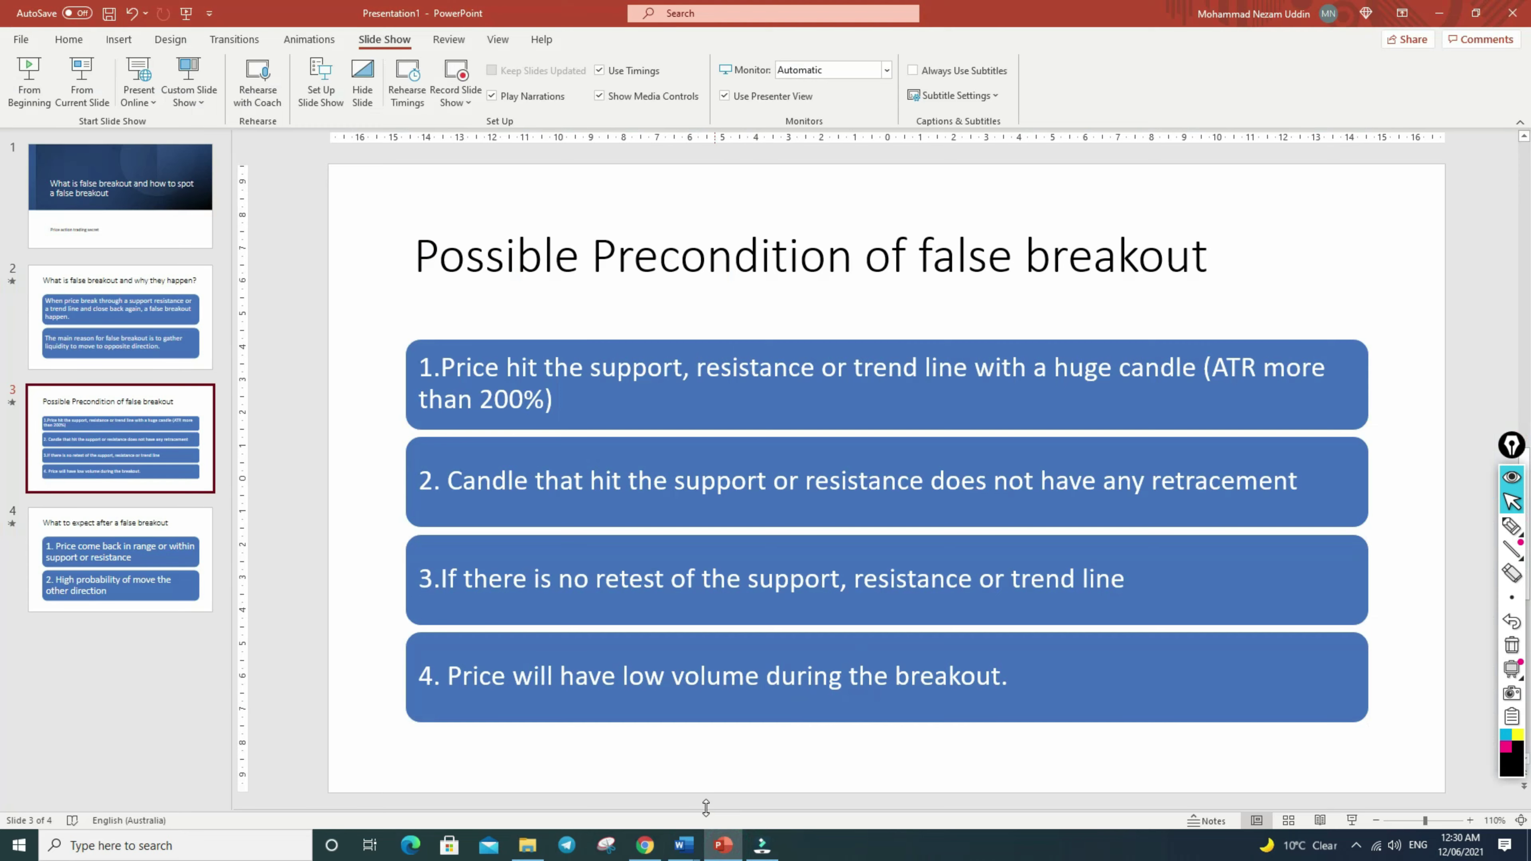
left_click(723, 845)
left_click(643, 850)
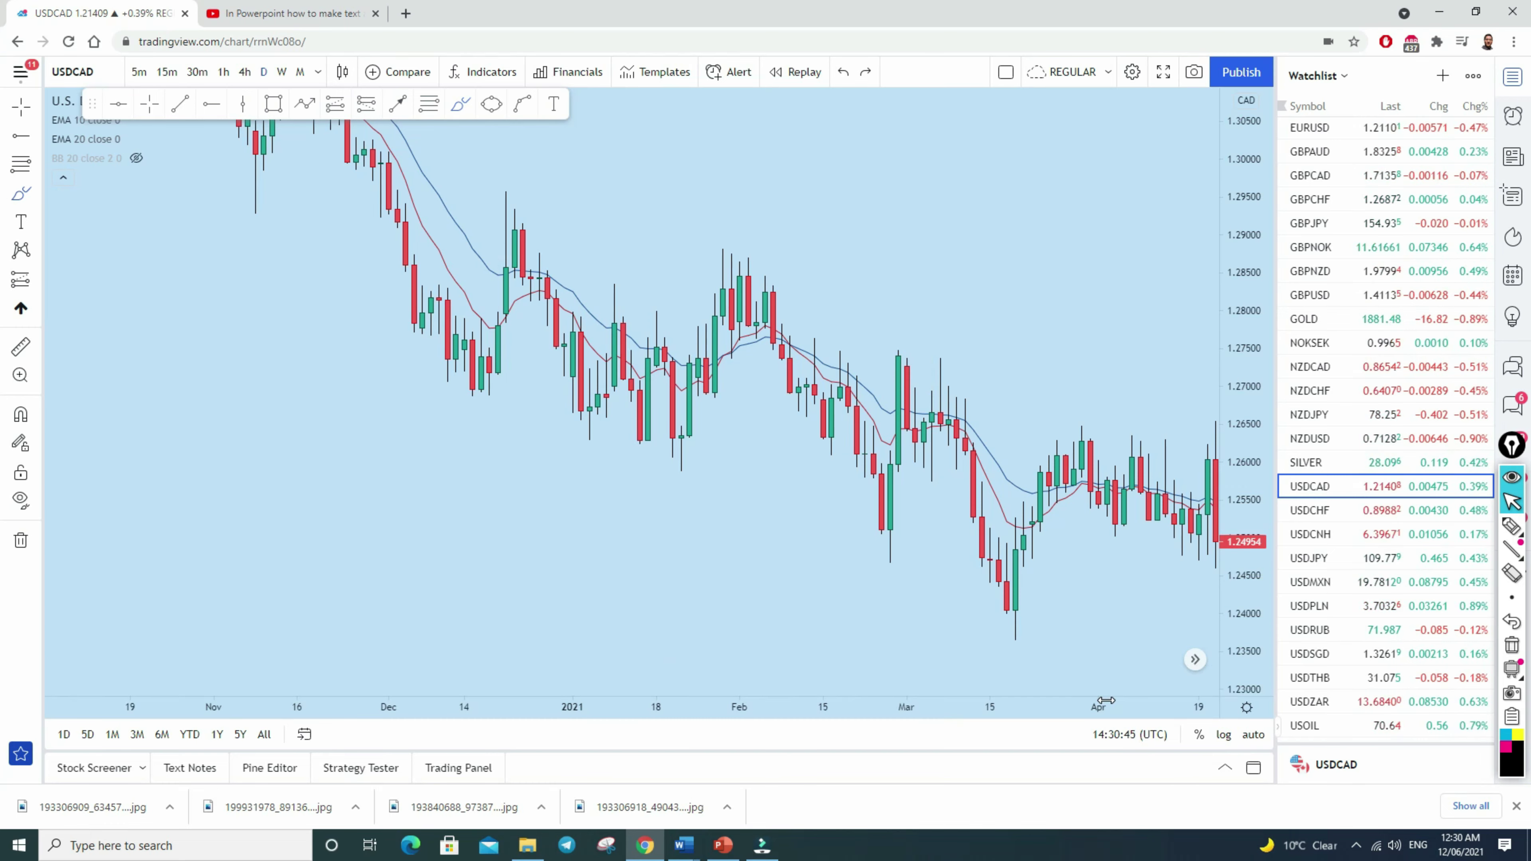
Brush a hook-shaped mark under the early-March USDCAD low, then switch to the lesson slides
mouse_move(937, 525)
left_mouse_down()
mouse_move(895, 524)
mouse_move(882, 574)
mouse_move(899, 536)
left_mouse_up()
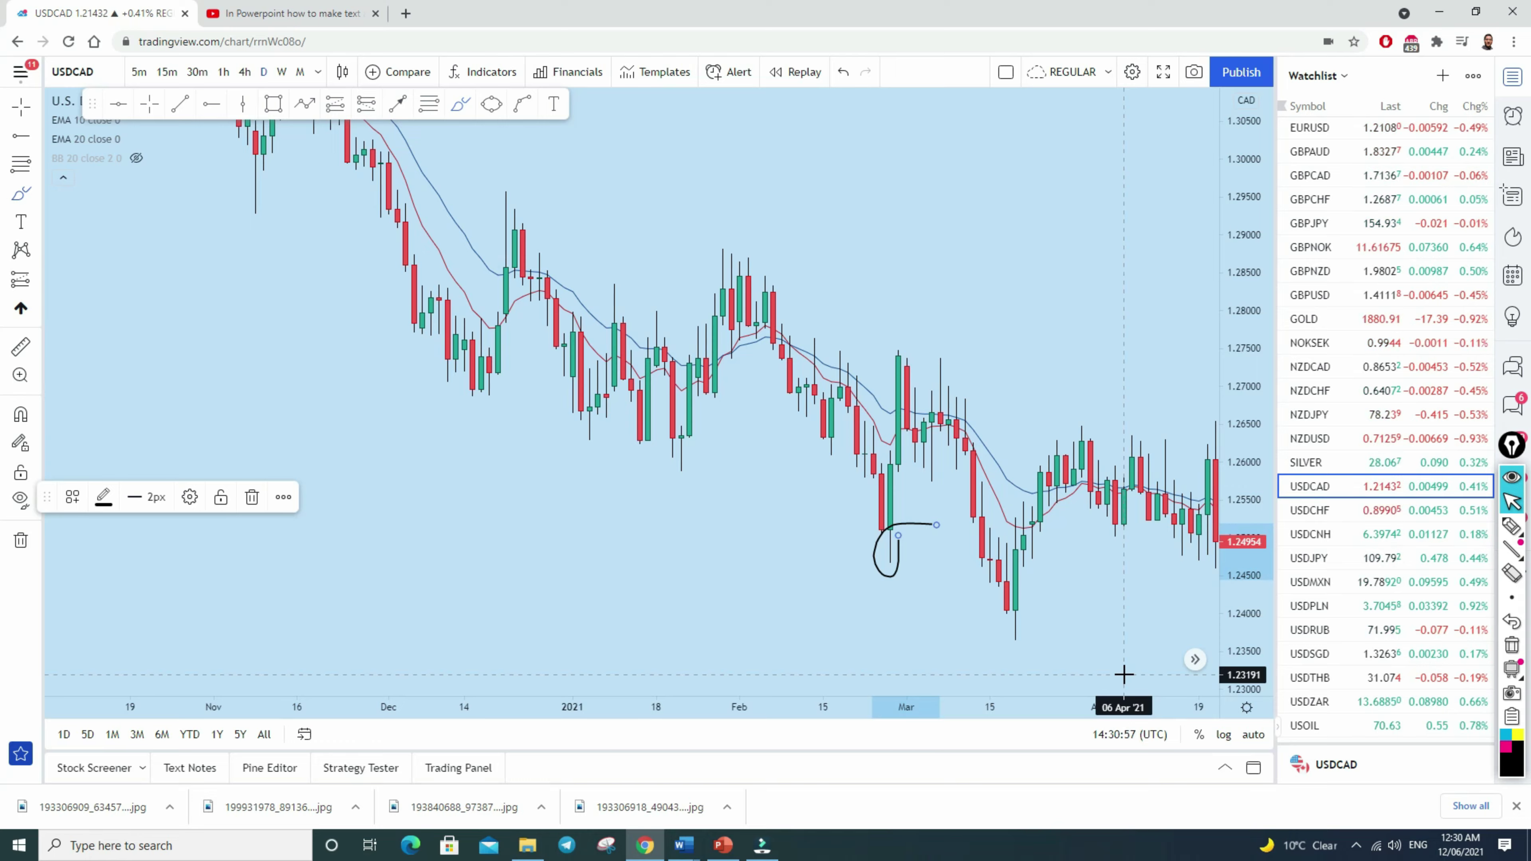
key("alt+Tab")
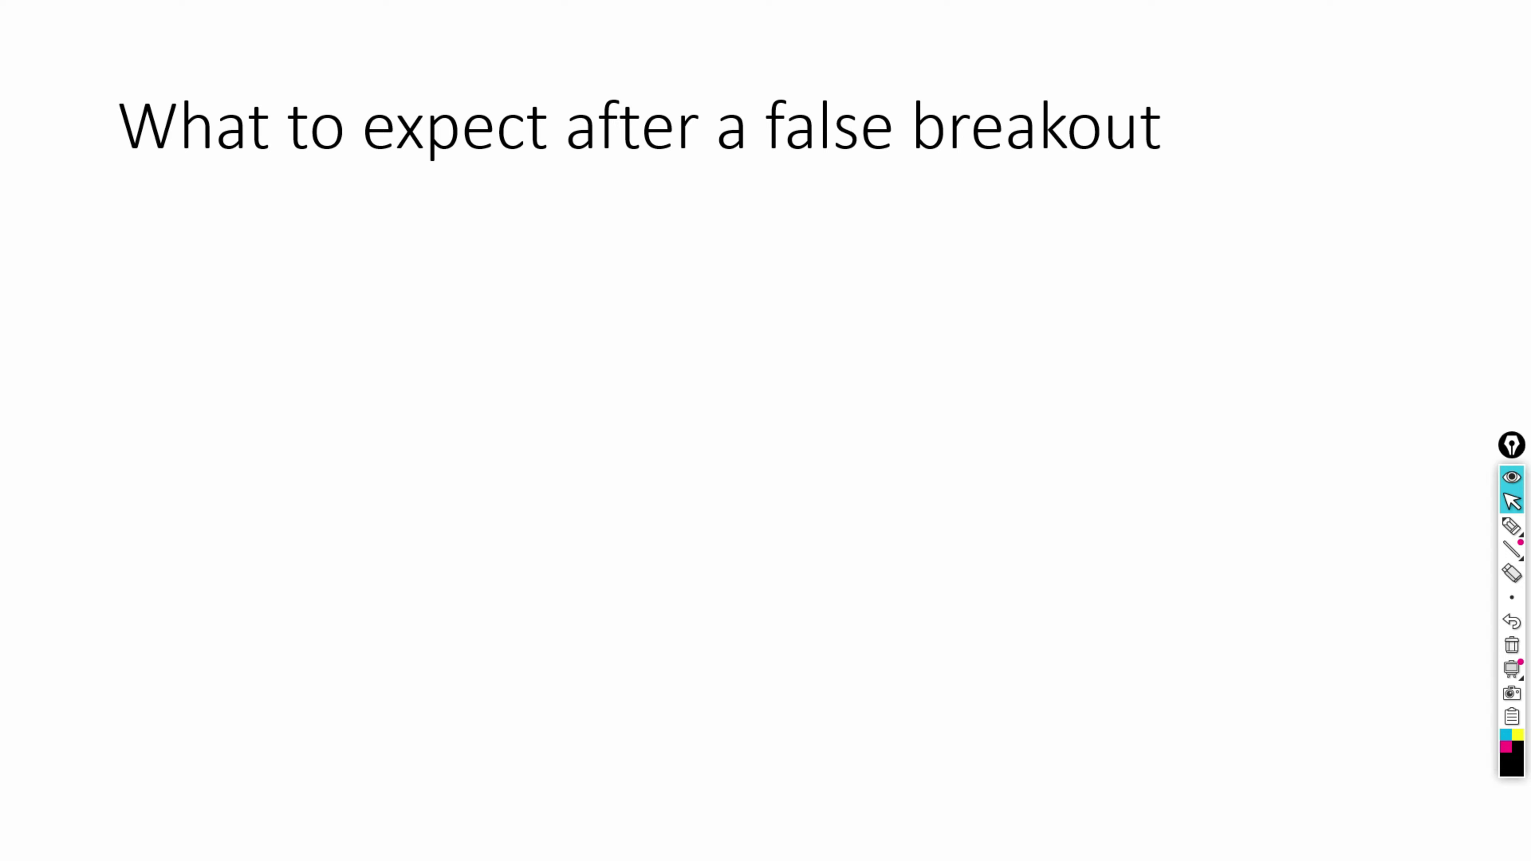
Reveal both points on 'What to expect after a false breakout', then return to TradingView
key("Right")
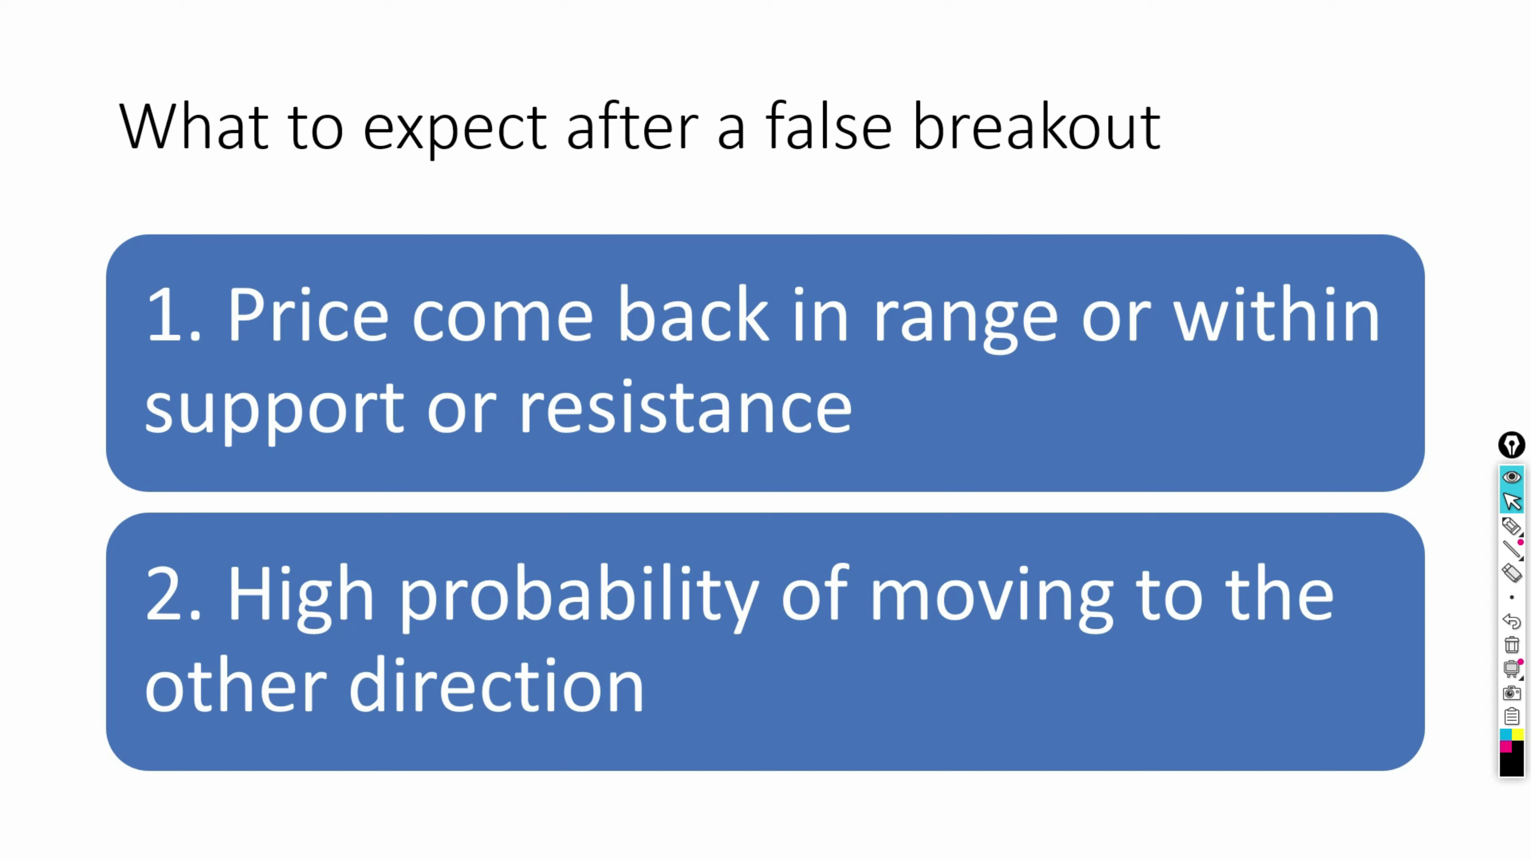
key("alt+Tab")
key("Delete")
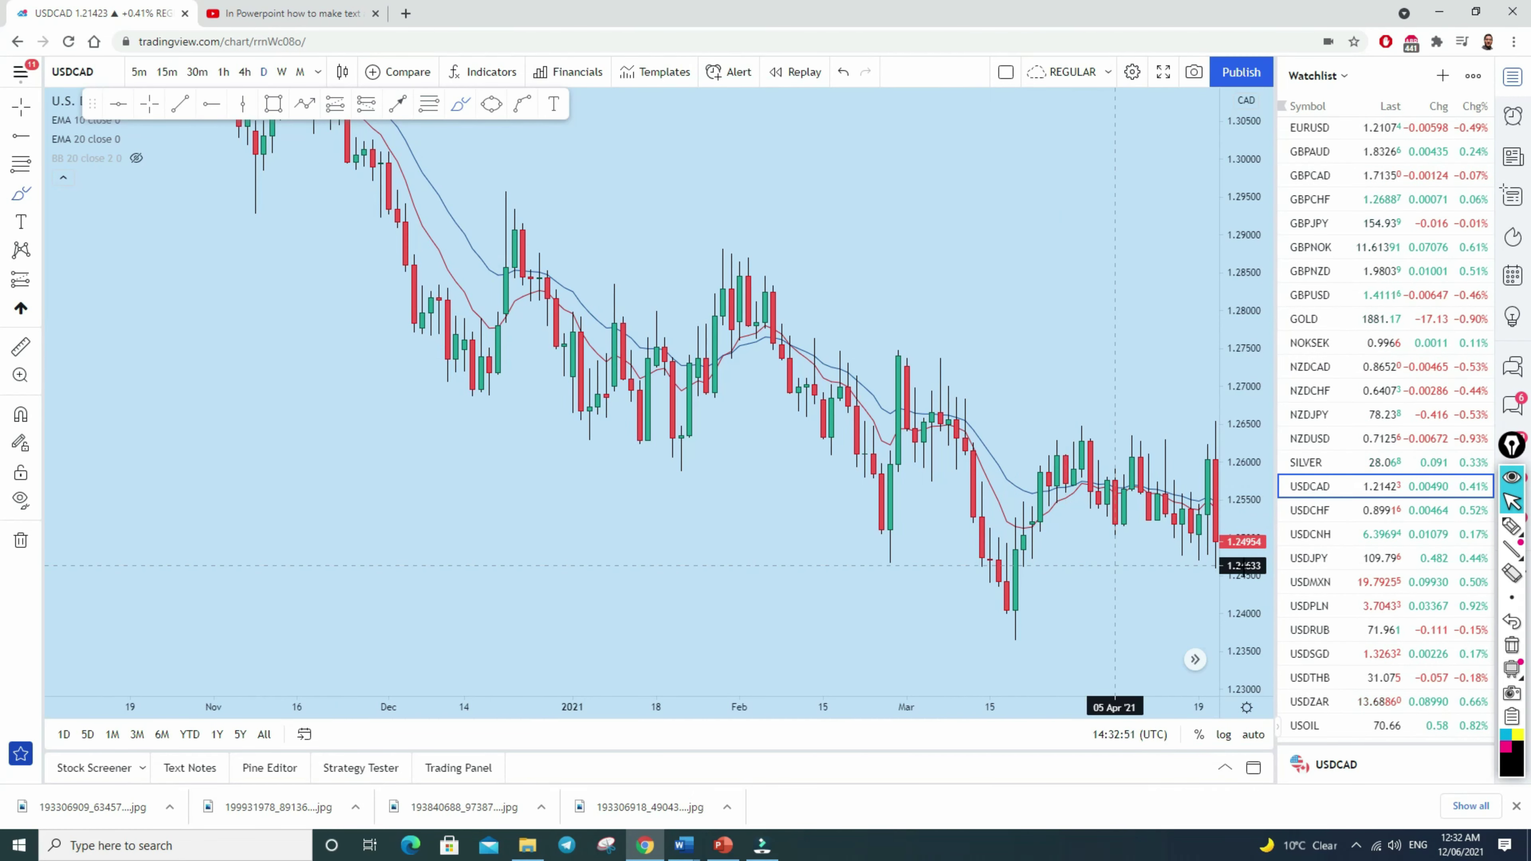
With the screen pen, circle the AUDUSD April lows and draw a rising line across April–May
left_click(1511, 525)
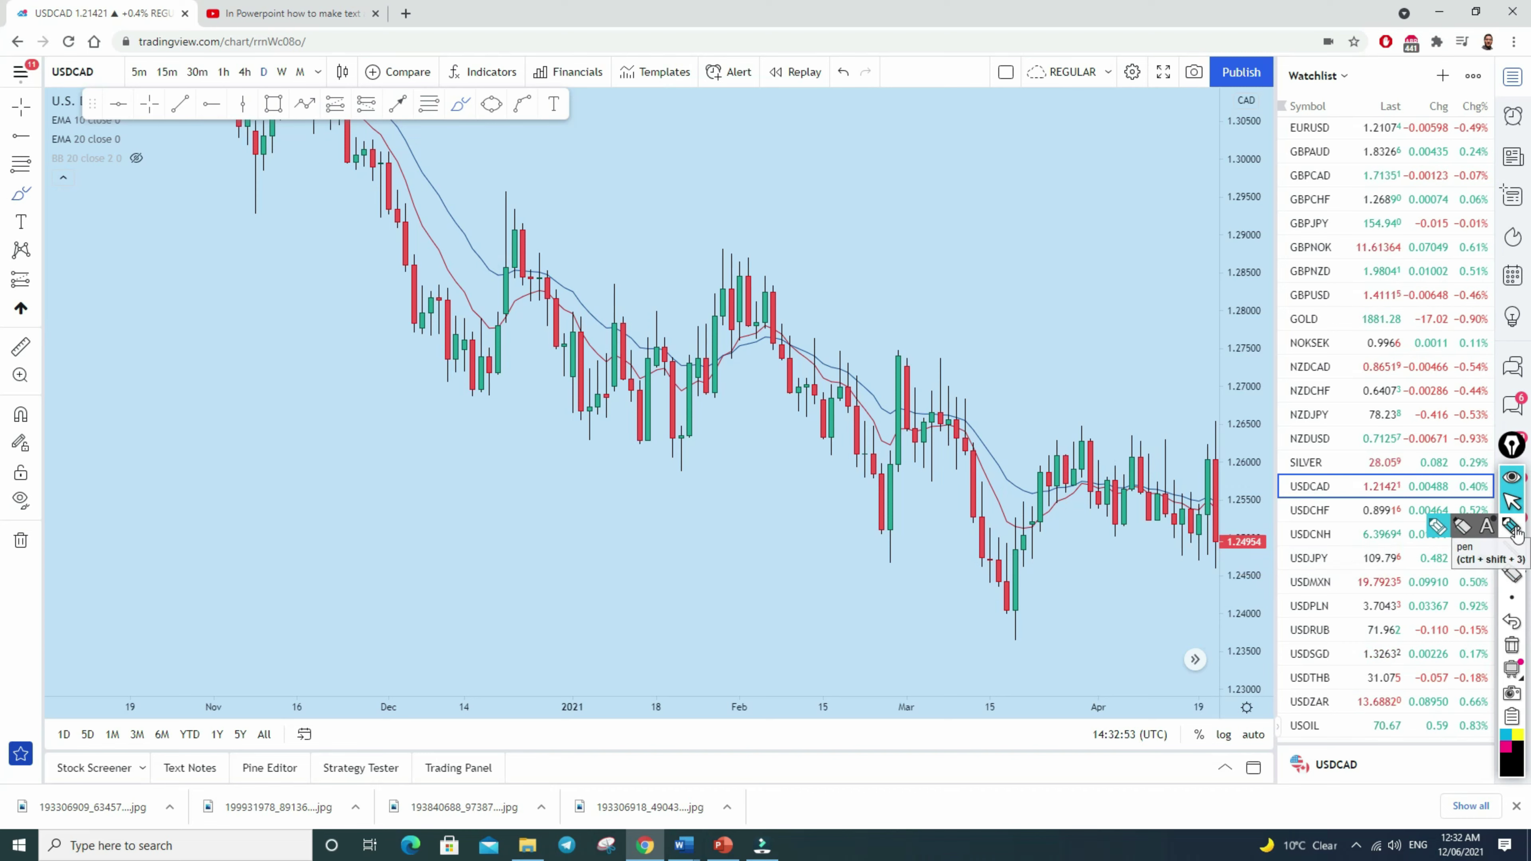
mouse_move(925, 543)
left_mouse_down()
mouse_move(873, 542)
mouse_move(892, 574)
mouse_move(920, 535)
mouse_move(935, 548)
mouse_move(900, 393)
mouse_move(907, 332)
left_mouse_up()
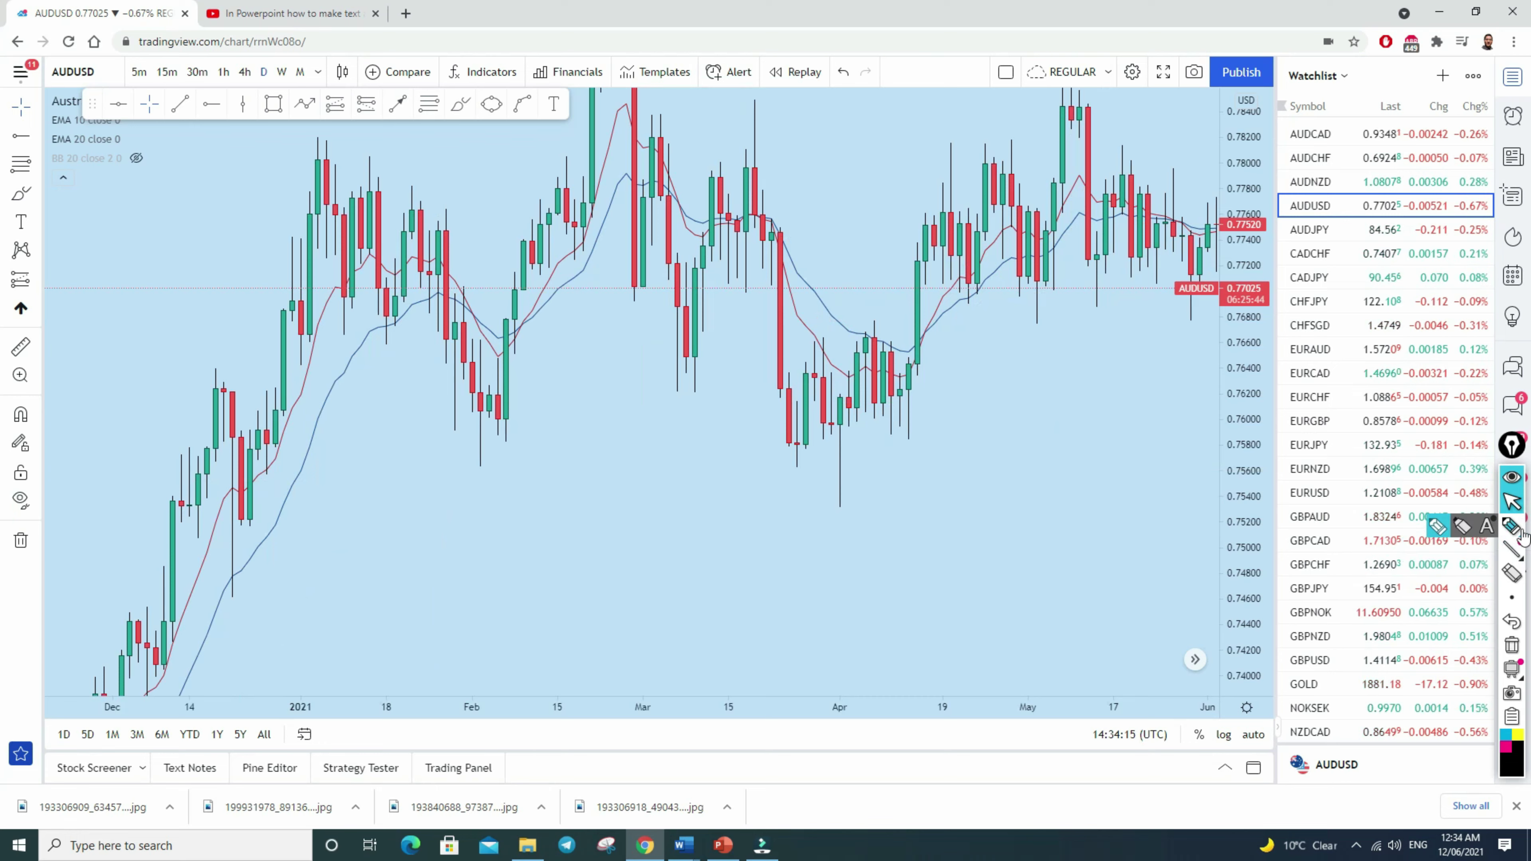
mouse_move(912, 481)
left_mouse_down()
mouse_move(831, 513)
mouse_move(863, 506)
mouse_move(849, 395)
mouse_move(835, 420)
left_mouse_up()
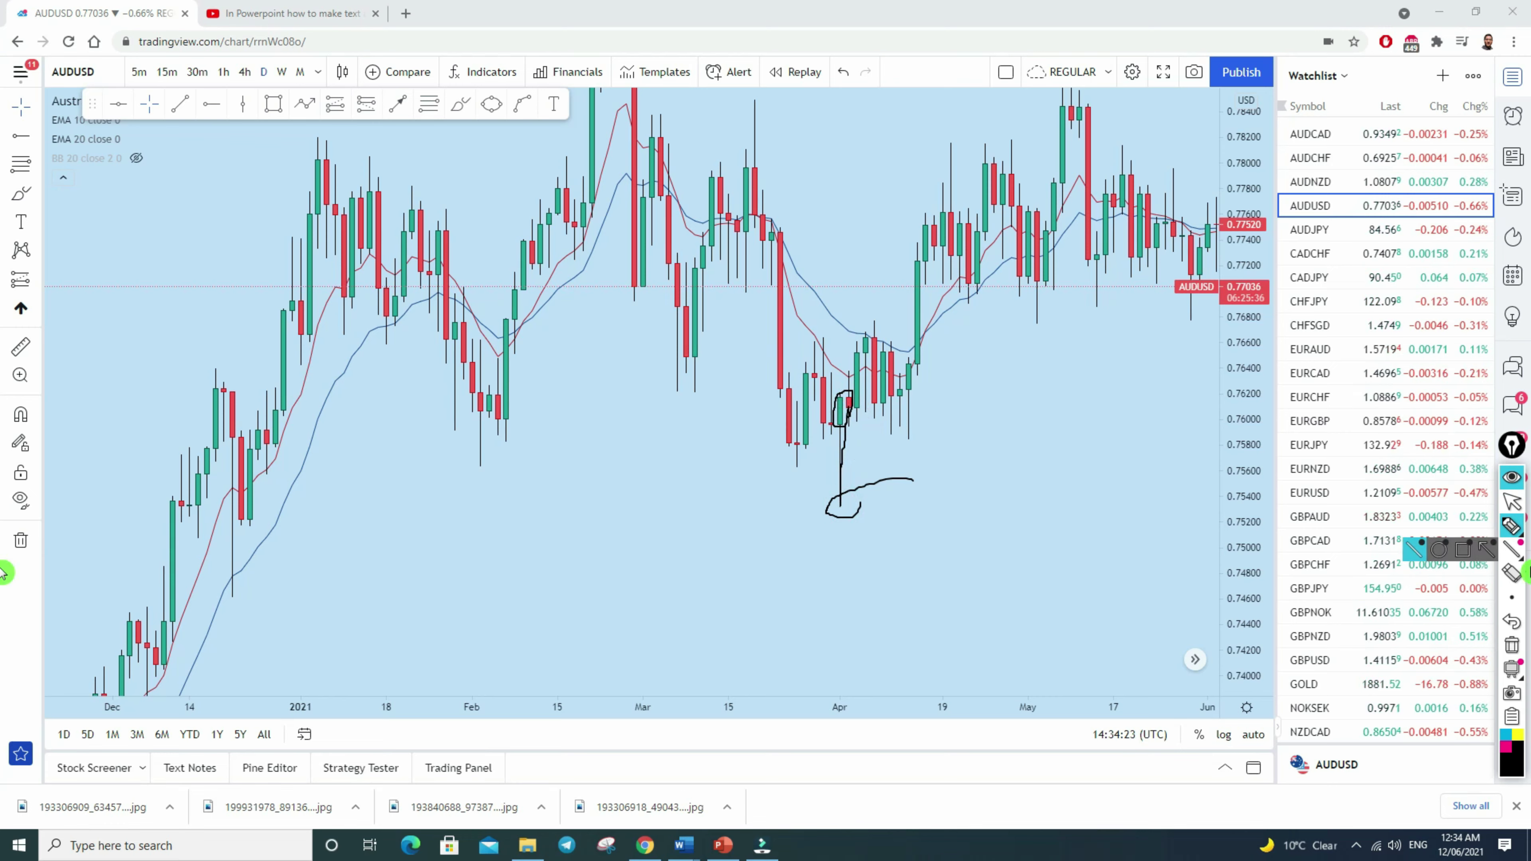
left_click(1514, 625)
left_click_drag(777, 456, 1037, 143)
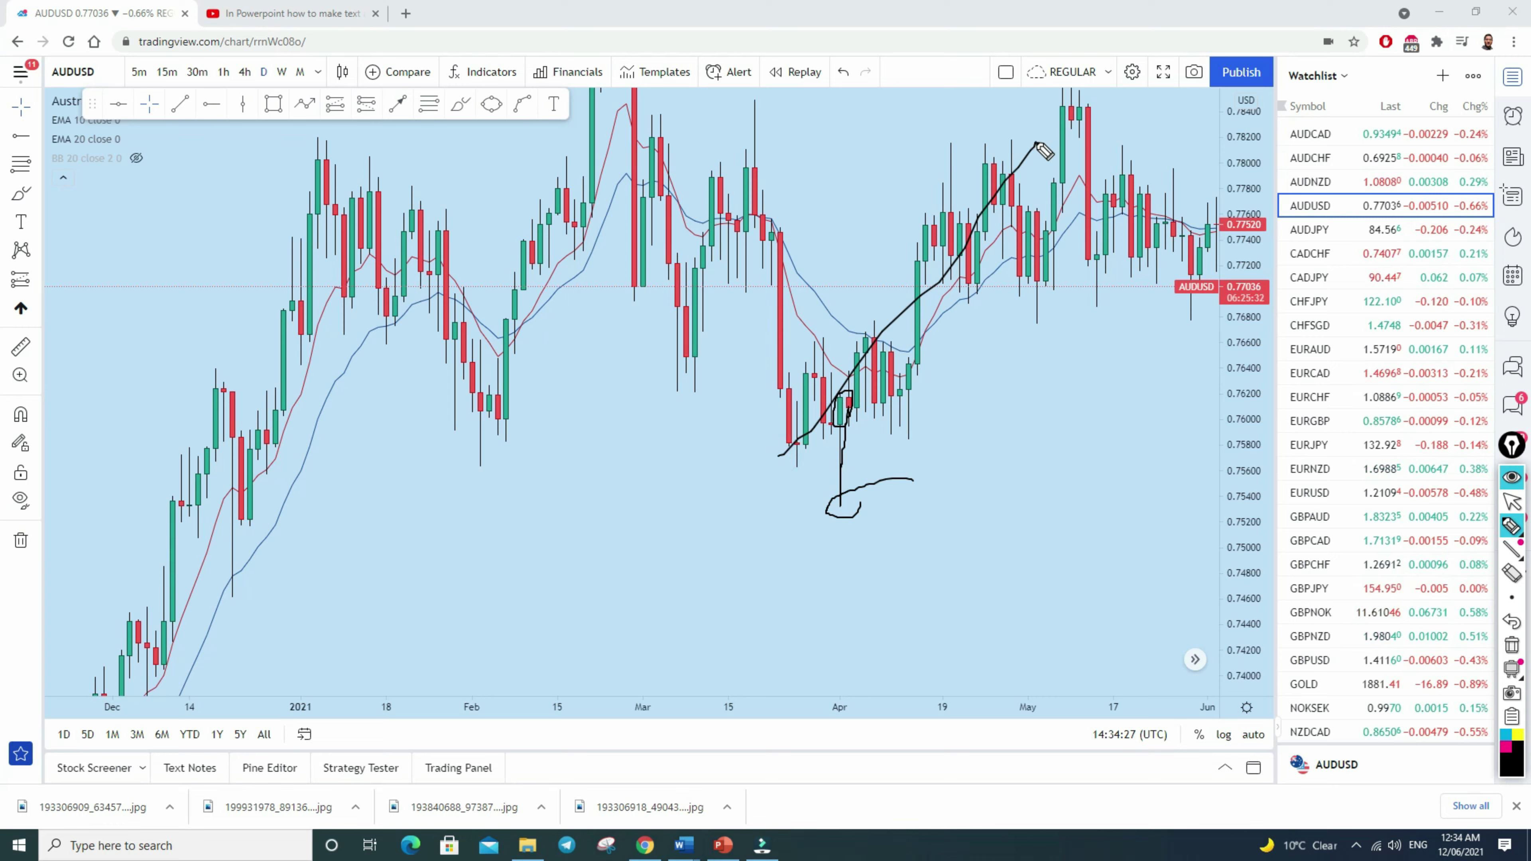
left_click(1500, 514)
Erase the pen marks, re-circle the April low wick, then mark below the GBPUSD December low
left_click(1512, 643)
mouse_move(886, 491)
left_mouse_down()
mouse_move(829, 495)
mouse_move(838, 521)
mouse_move(878, 504)
mouse_move(842, 490)
mouse_move(828, 539)
mouse_move(874, 497)
mouse_move(839, 475)
mouse_move(899, 505)
mouse_move(885, 525)
mouse_move(827, 512)
mouse_move(1023, 149)
left_mouse_up()
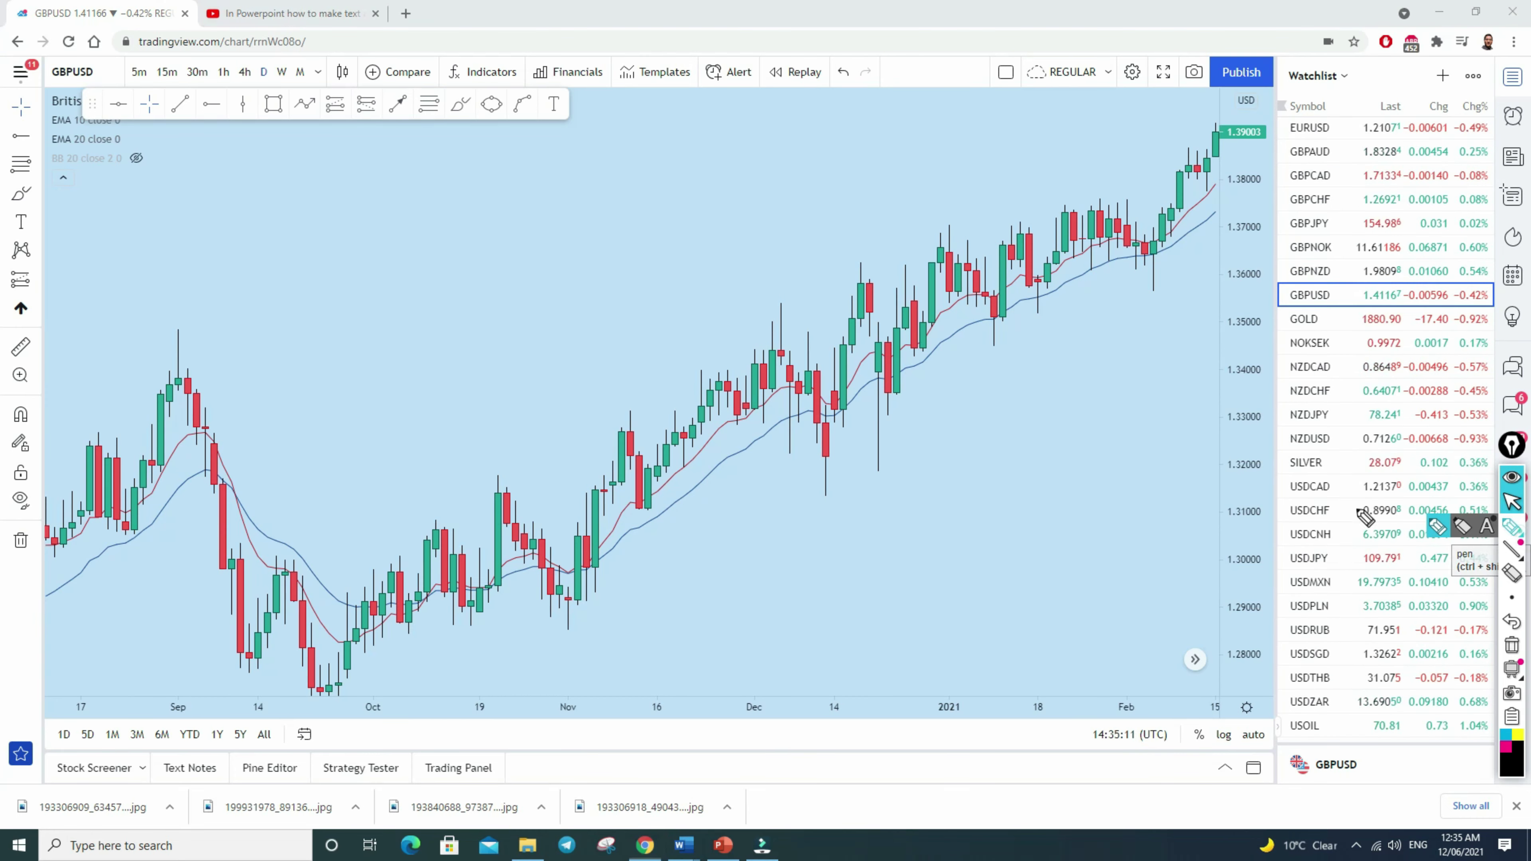
left_click(1437, 526)
mouse_move(967, 452)
left_mouse_down()
mouse_move(865, 475)
mouse_move(806, 513)
mouse_move(922, 482)
mouse_move(893, 462)
left_mouse_up()
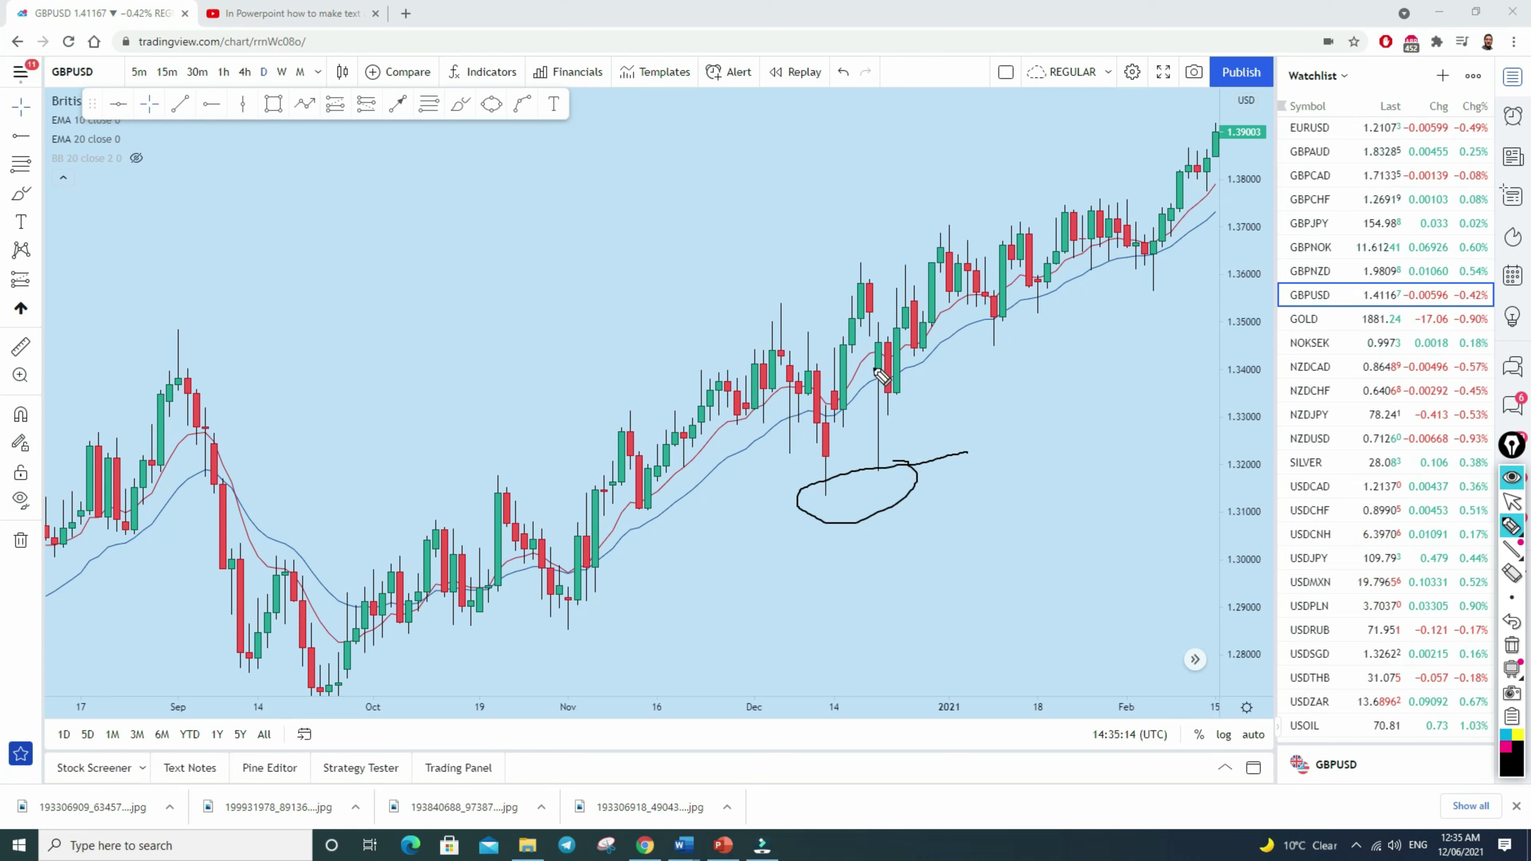
Pen two trend lines and an upward price path from the GBPUSD December low, then erase them all and exit pen mode
mouse_move(766, 445)
left_mouse_down()
mouse_move(1091, 277)
mouse_move(796, 437)
mouse_move(1001, 308)
left_mouse_up()
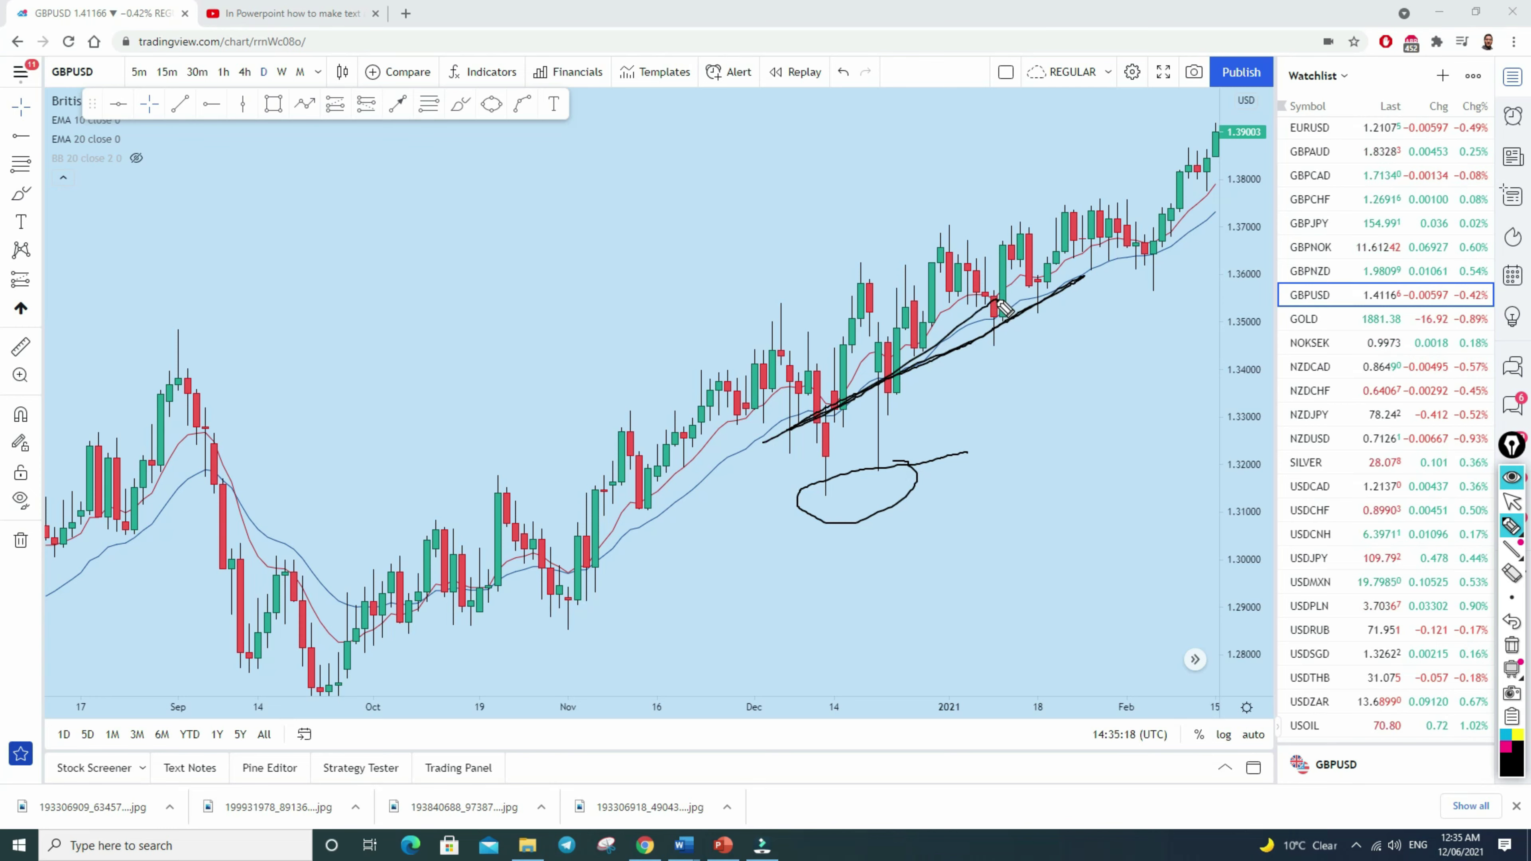
left_click_drag(856, 461, 859, 442)
left_click_drag(856, 363, 859, 464)
mouse_move(872, 381)
left_mouse_down()
mouse_move(937, 289)
mouse_move(1213, 148)
left_mouse_up()
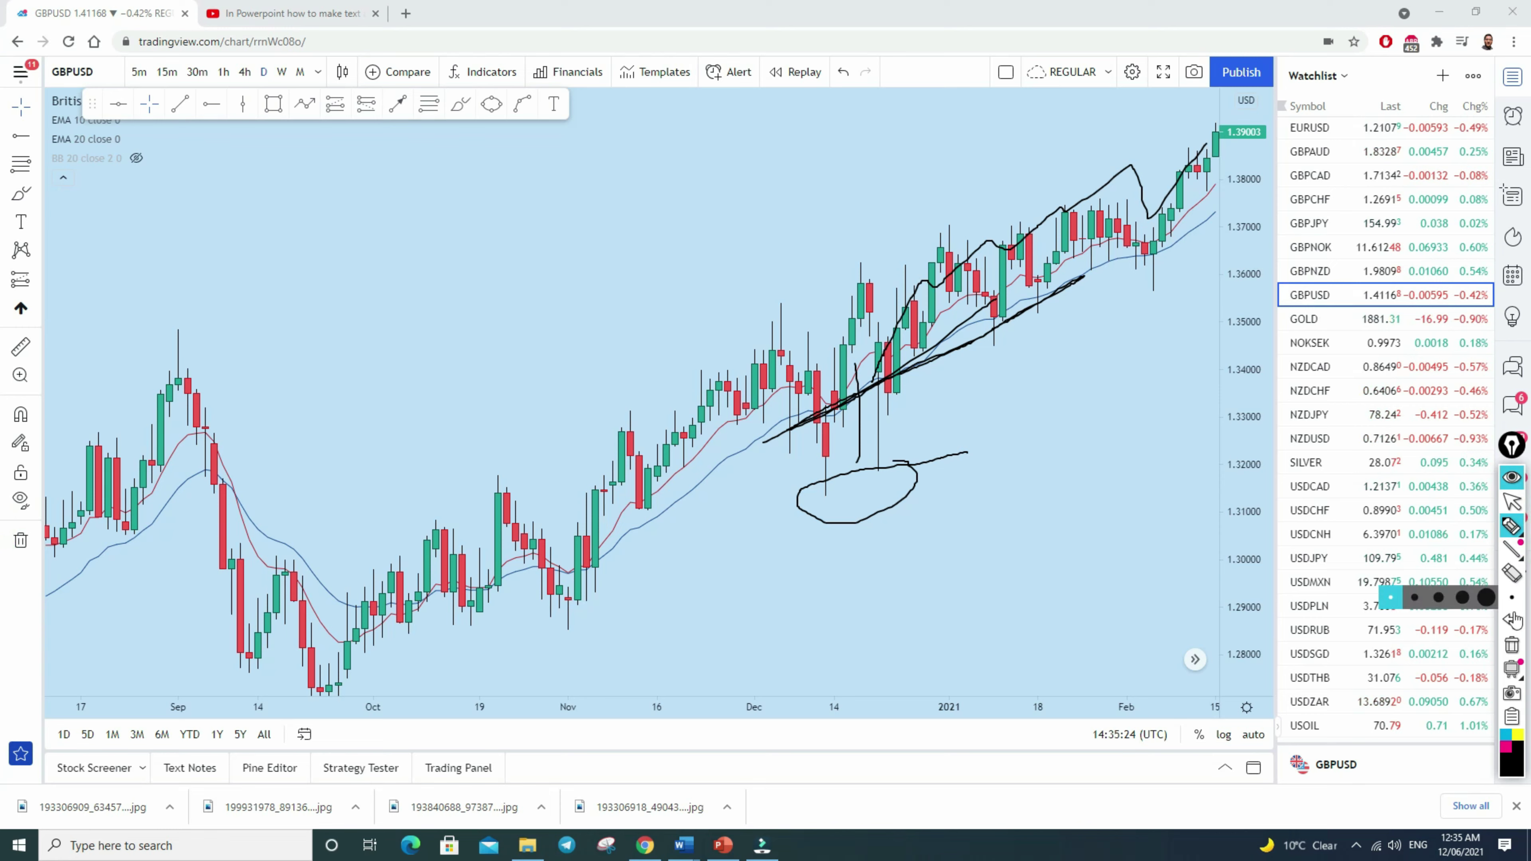
left_click(1512, 645)
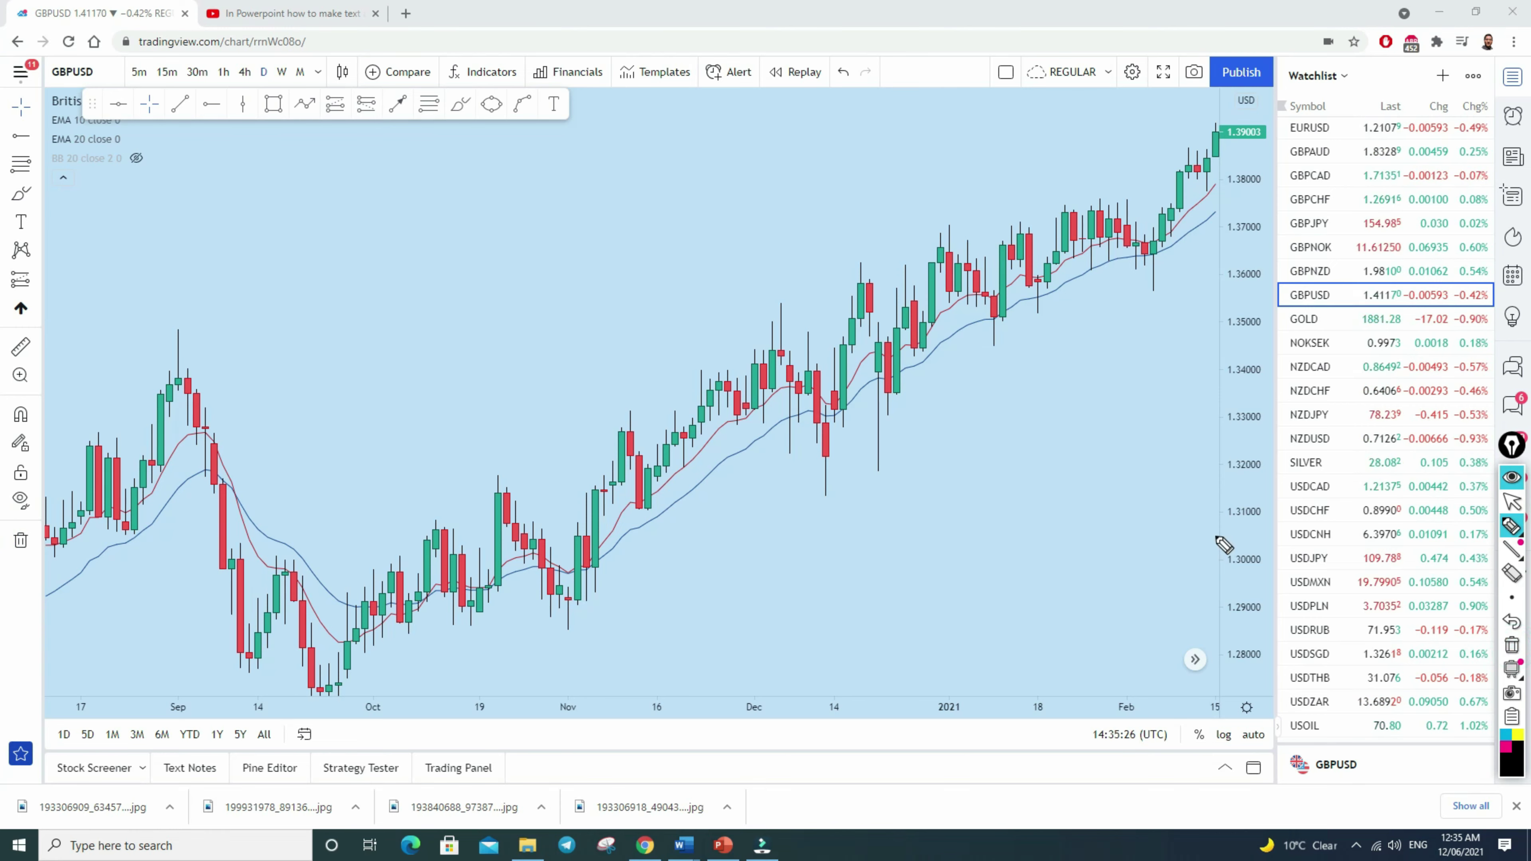
left_click(1521, 505)
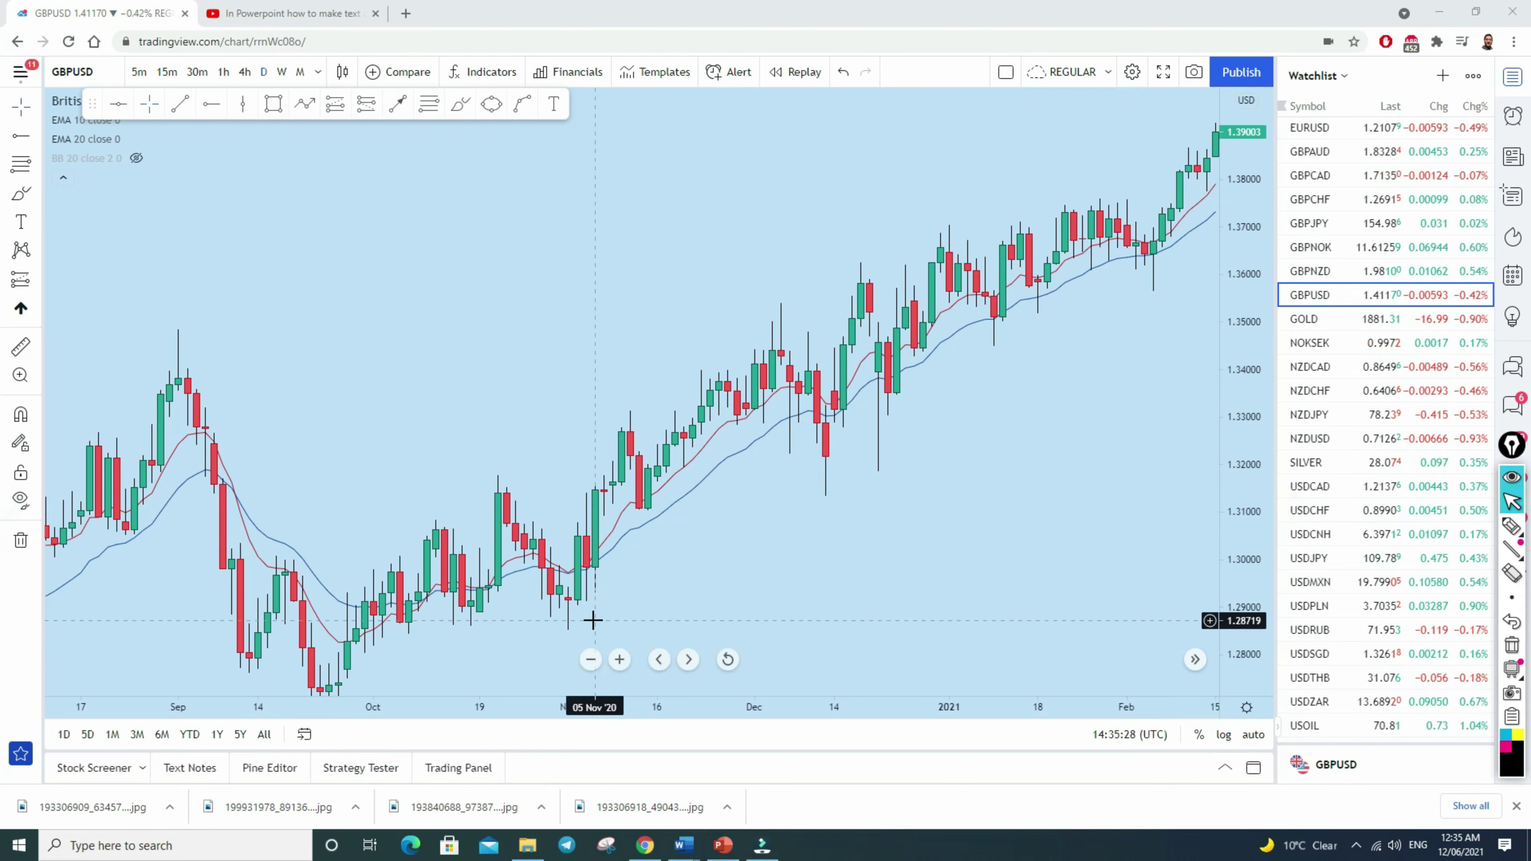
left_click_drag(658, 814, 826, 554)
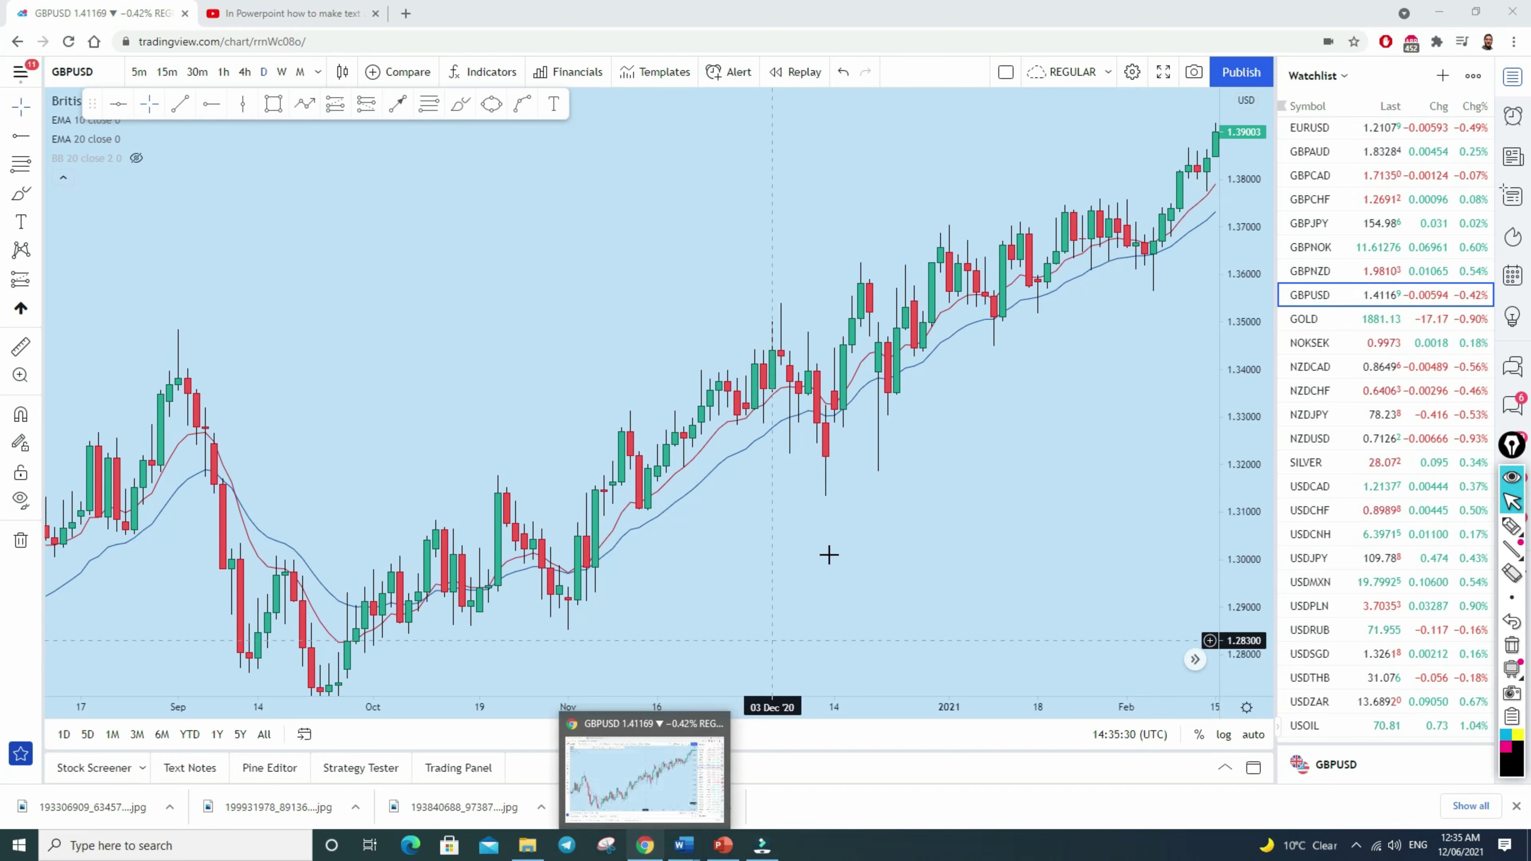